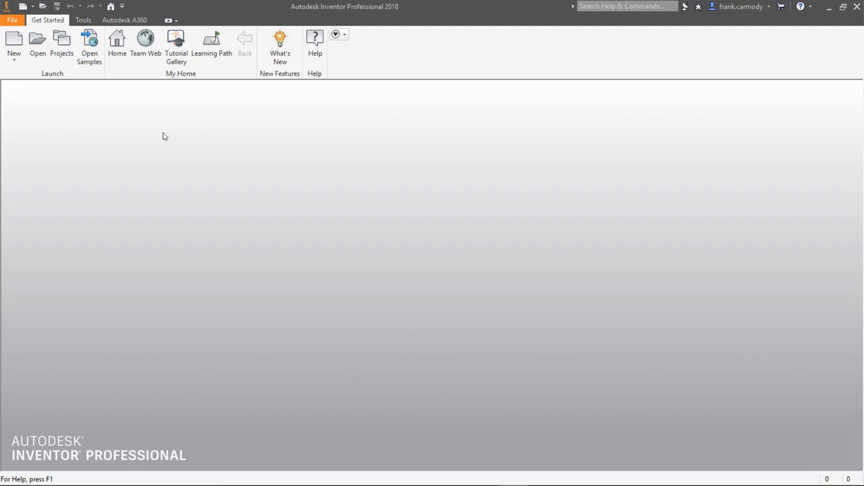
# - Examine the different ways to start a new file and the file types offered
pyautogui.click(31, 6)
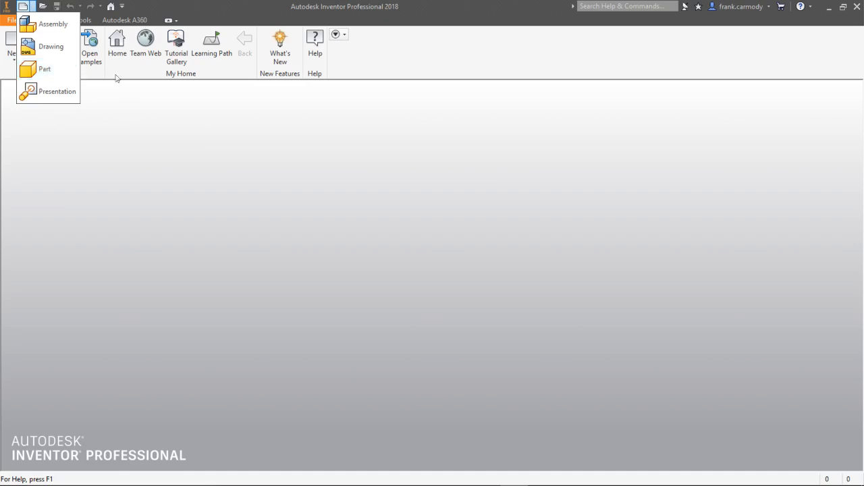
pyautogui.click(177, 185)
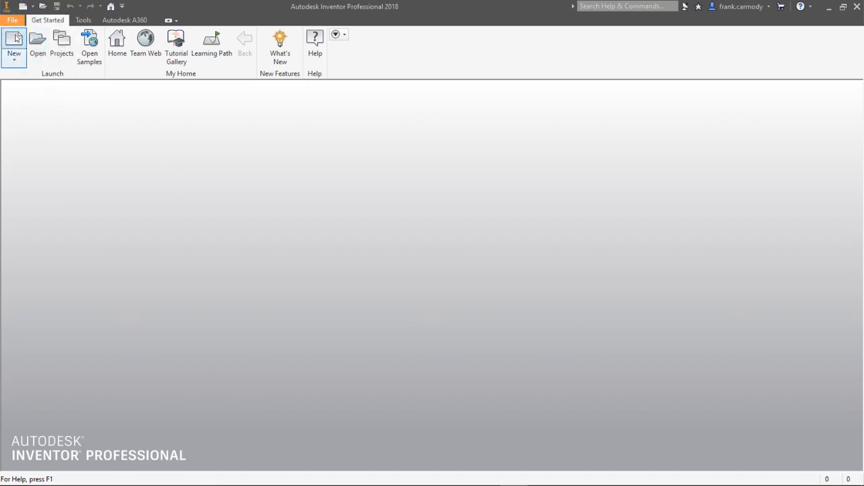
pyautogui.click(13, 59)
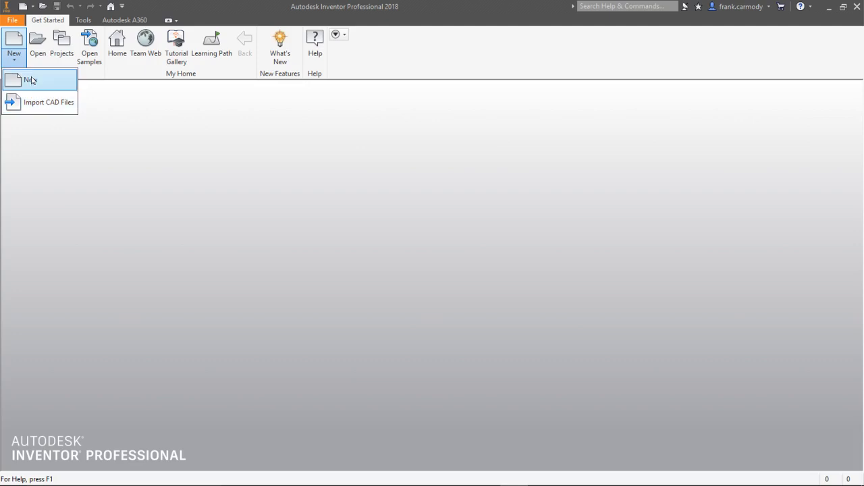
pyautogui.click(88, 131)
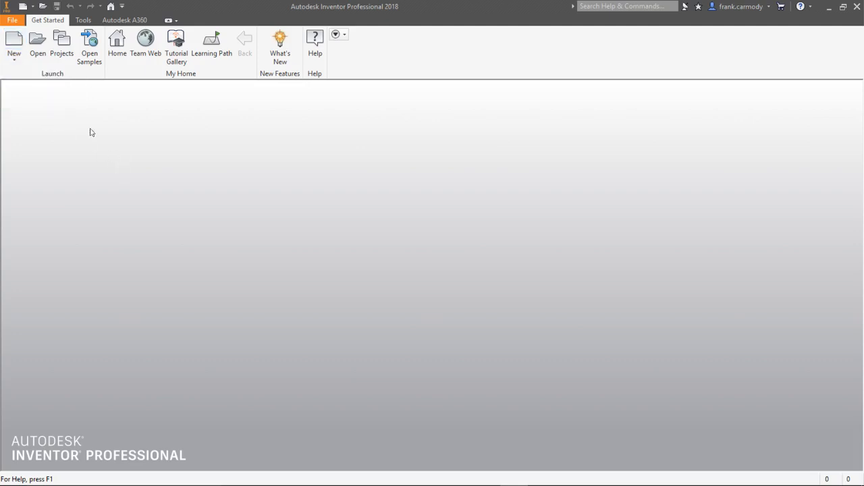
pyautogui.click(13, 19)
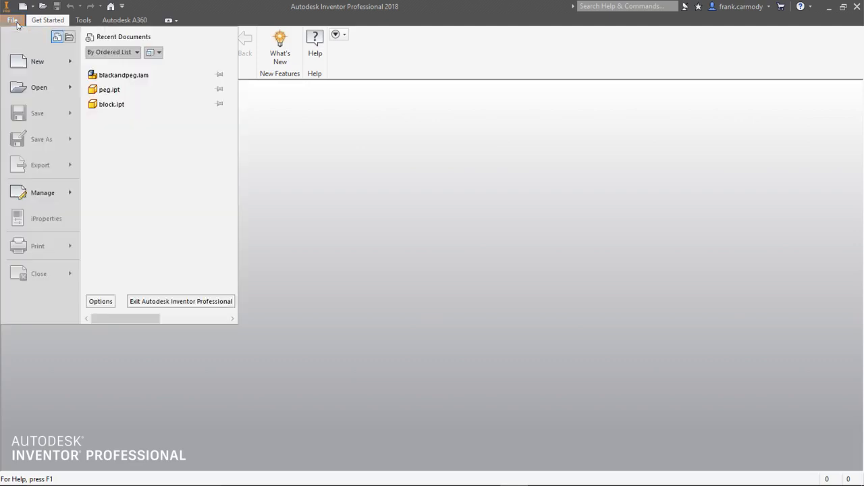
pyautogui.click(72, 67)
pyautogui.click(390, 234)
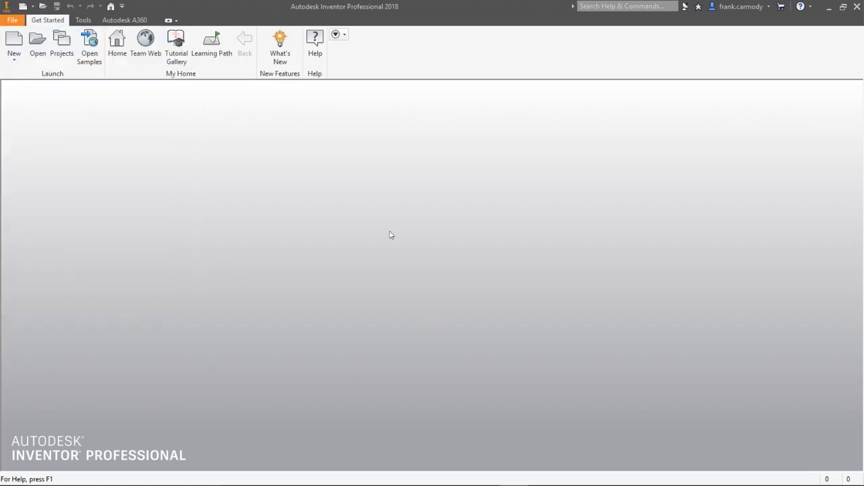
pyautogui.click(33, 7)
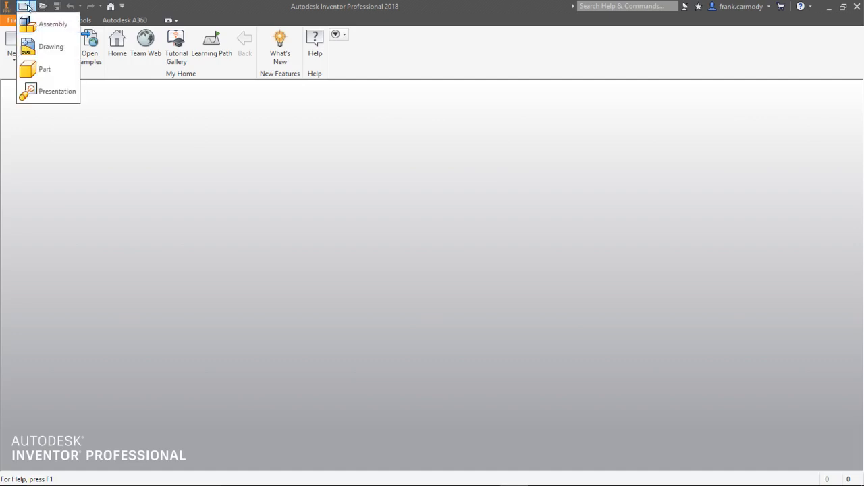
pyautogui.click(135, 160)
# - Create a new part file
pyautogui.click(33, 7)
pyautogui.click(42, 69)
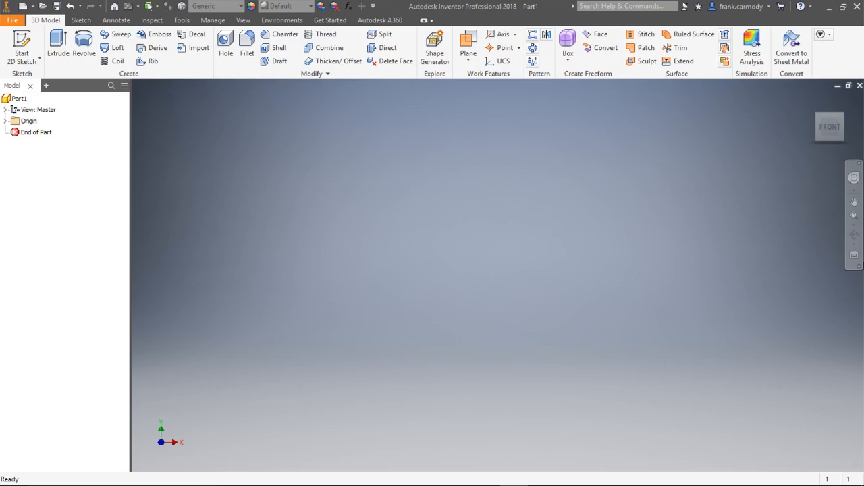
# - Examine the zoom options and the command sets for 3D modeling, sketching, annotation and tools in the new part
pyautogui.moveTo(830, 128)
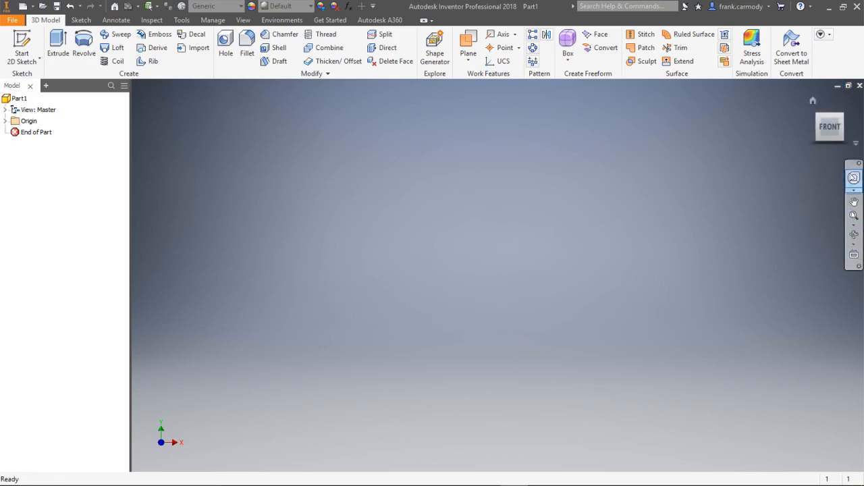
pyautogui.click(854, 224)
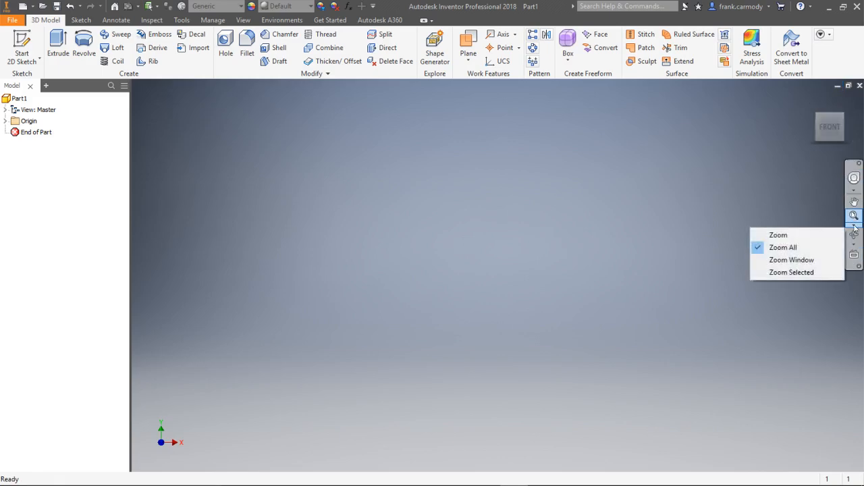
pyautogui.click(813, 261)
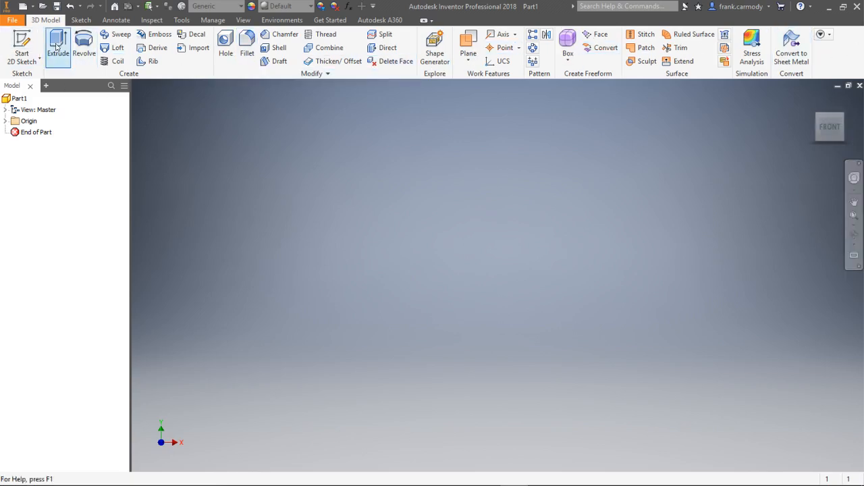
pyautogui.click(81, 20)
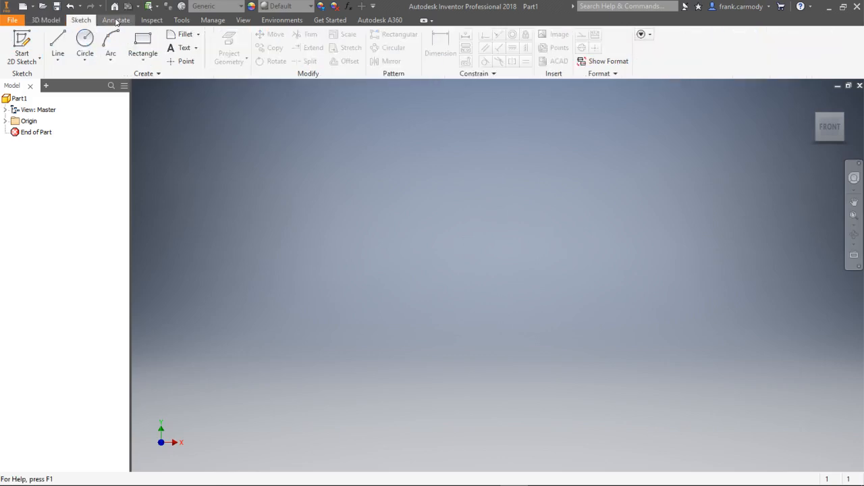
pyautogui.click(116, 21)
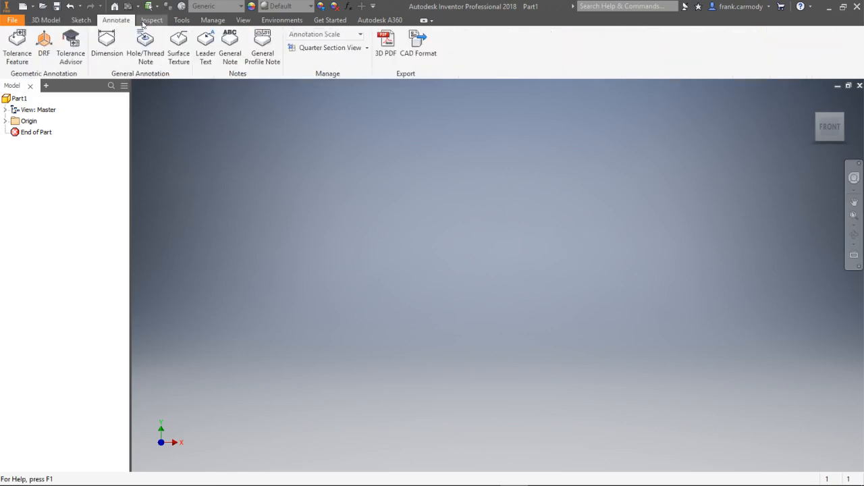
pyautogui.click(185, 21)
pyautogui.click(52, 22)
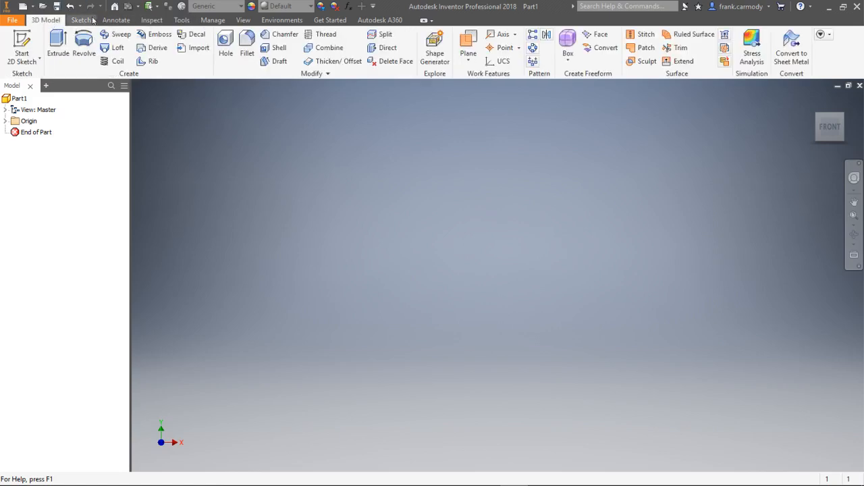
pyautogui.click(82, 21)
pyautogui.click(53, 20)
pyautogui.click(76, 22)
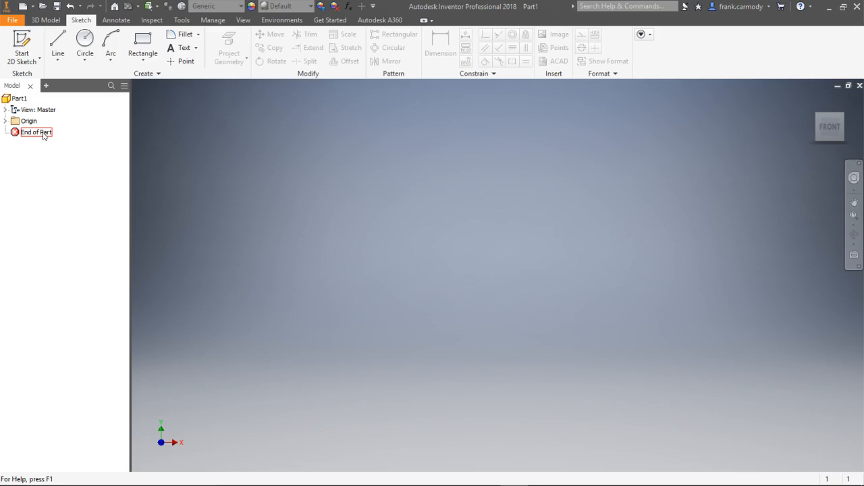
pyautogui.click(46, 20)
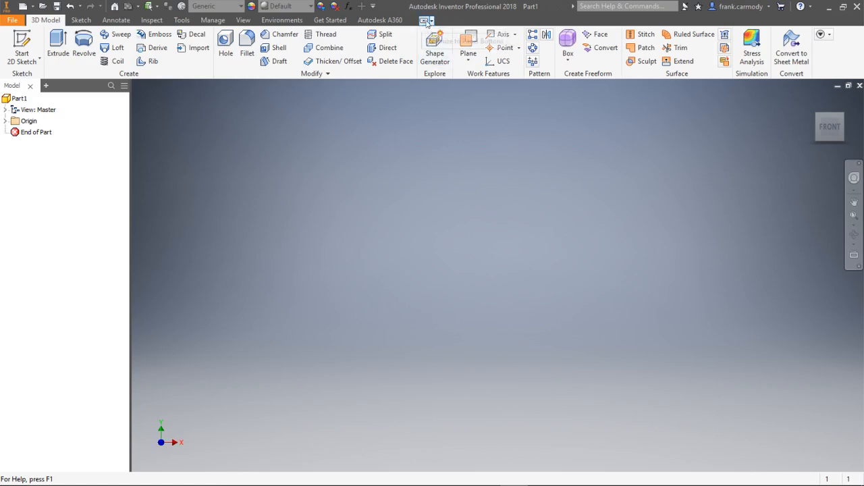
# - Cycle the ribbon through its minimized display states and return it to the full ribbon
pyautogui.click(426, 20)
pyautogui.click(425, 20)
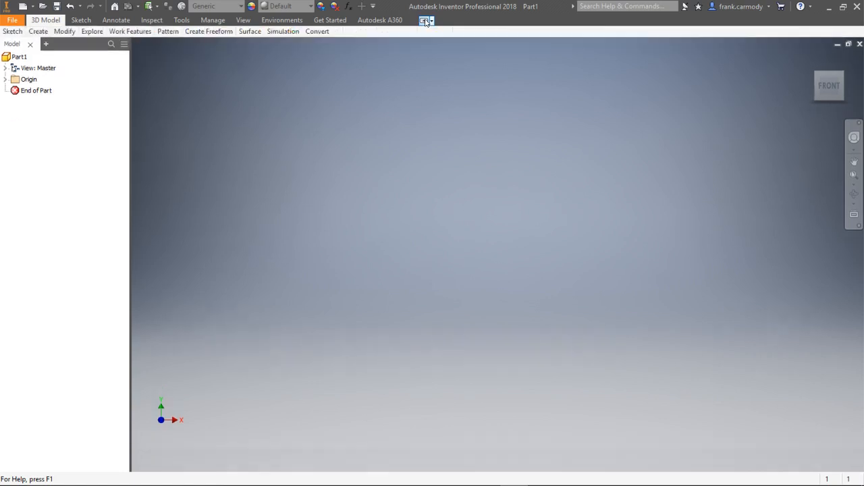
pyautogui.click(425, 21)
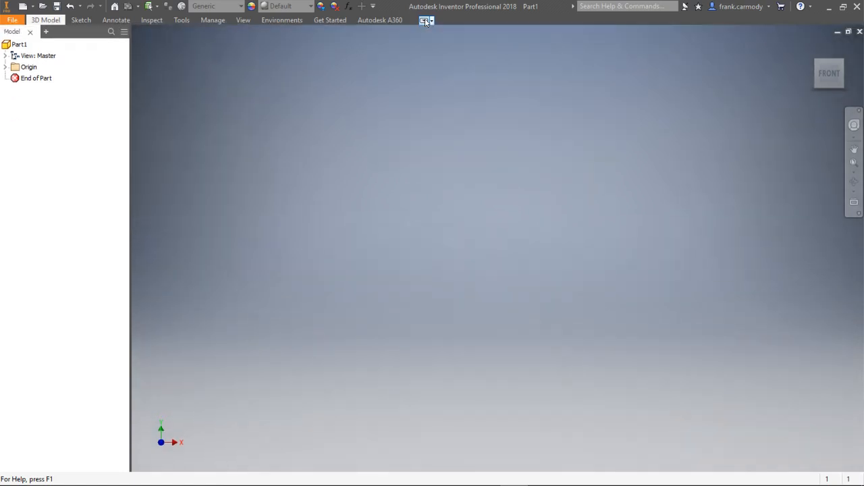
pyautogui.click(426, 20)
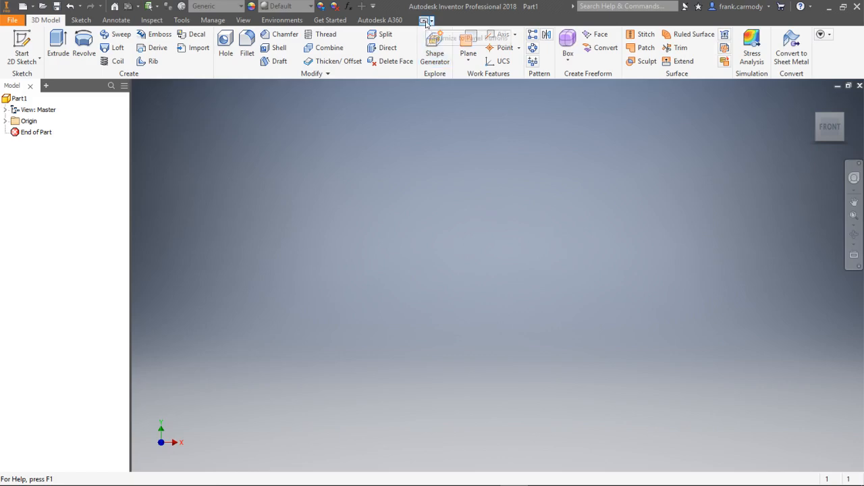
pyautogui.click(425, 20)
pyautogui.click(426, 20)
pyautogui.click(426, 20)
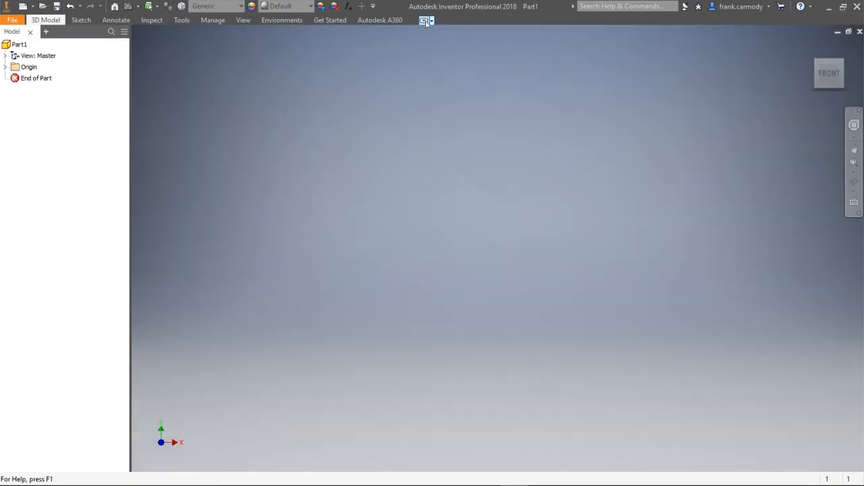
pyautogui.click(425, 21)
pyautogui.click(425, 20)
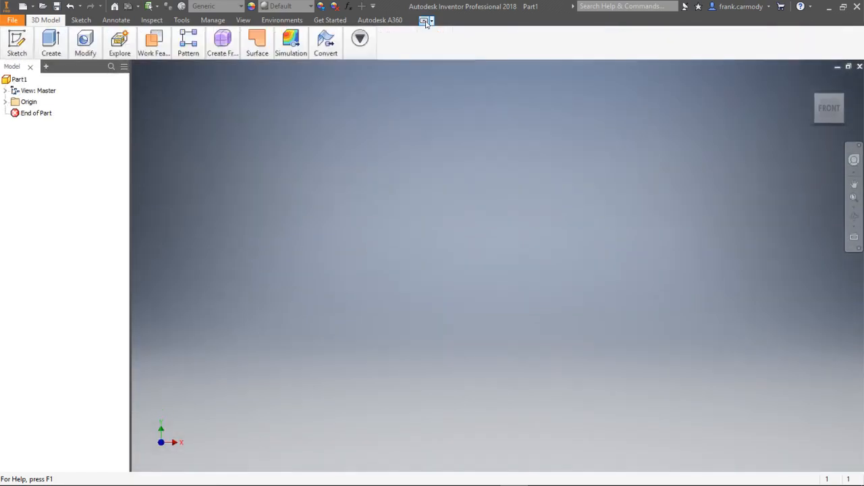
pyautogui.click(426, 21)
pyautogui.click(425, 20)
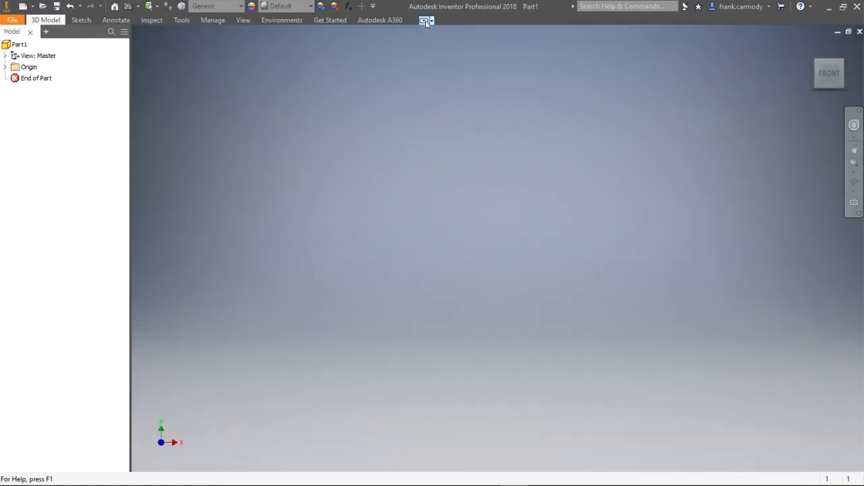
pyautogui.click(425, 20)
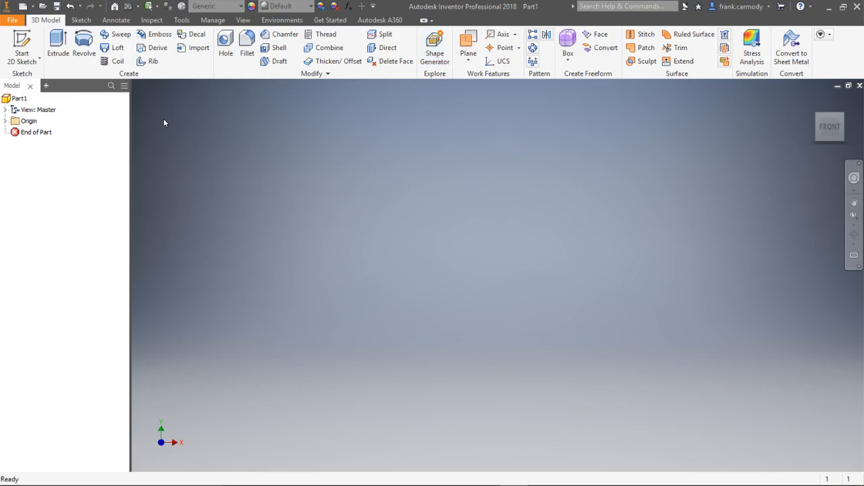
# - Undock the Model browser over the graphics area and close both it and the open part
pyautogui.moveTo(78, 86); pyautogui.dragTo(159, 160)
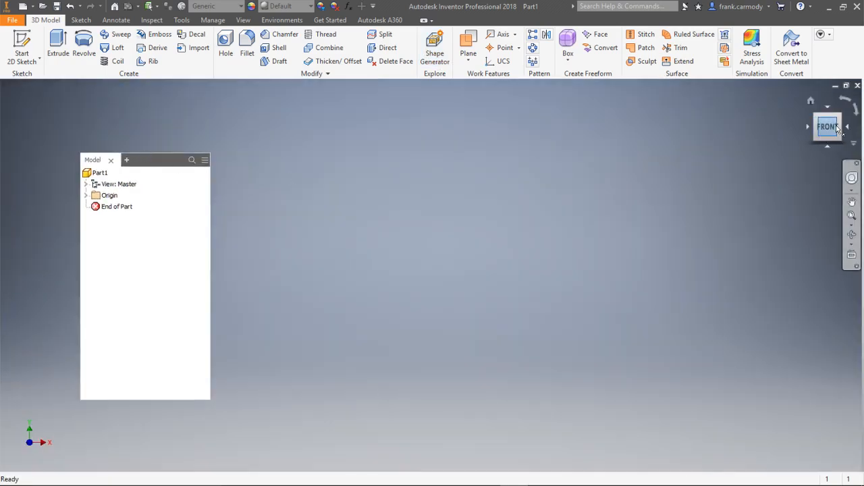
pyautogui.moveTo(835, 127)
pyautogui.mouseDown()
pyautogui.moveTo(820, 133)
pyautogui.moveTo(827, 128)
pyautogui.mouseUp()
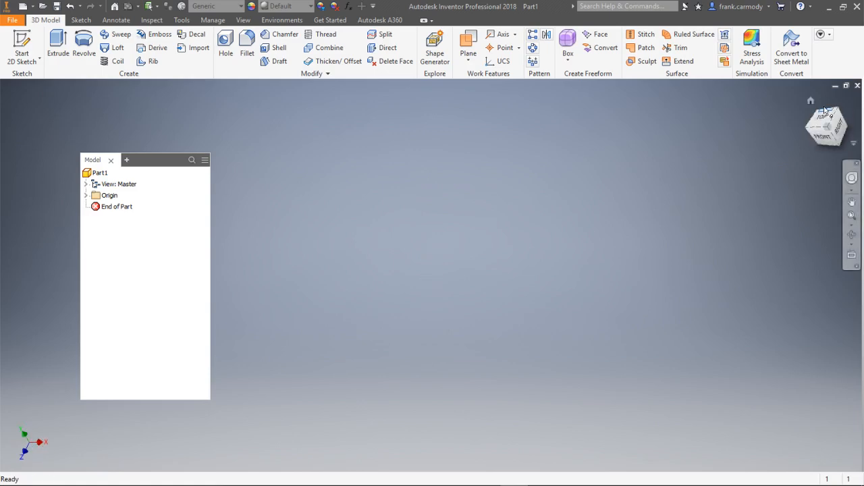
pyautogui.click(858, 85)
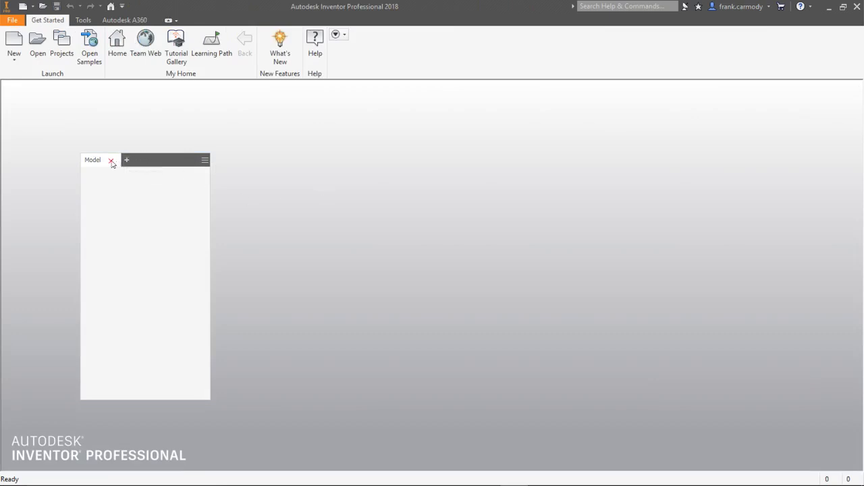
pyautogui.click(110, 160)
# - Minimize the ribbon so that only its tab names remain
pyautogui.click(338, 35)
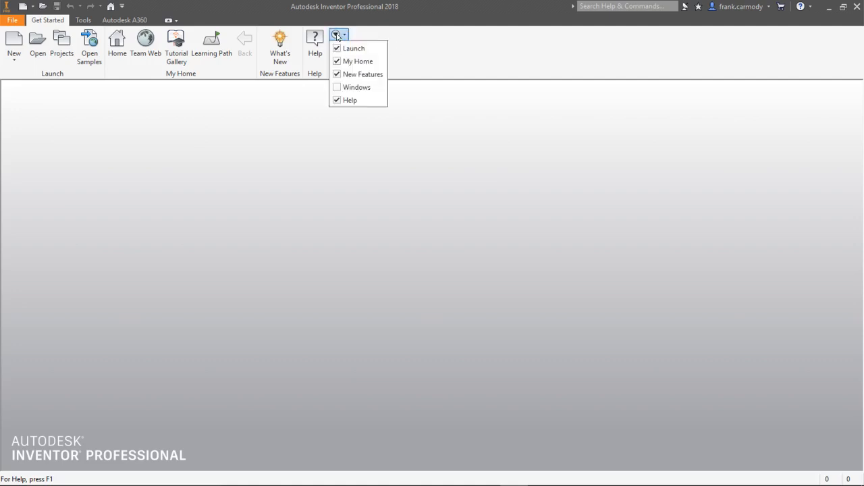
pyautogui.click(397, 42)
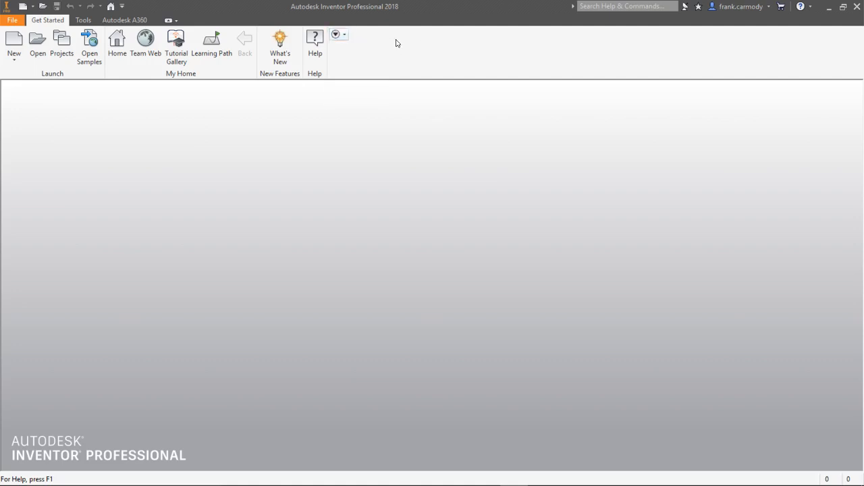
pyautogui.click(168, 21)
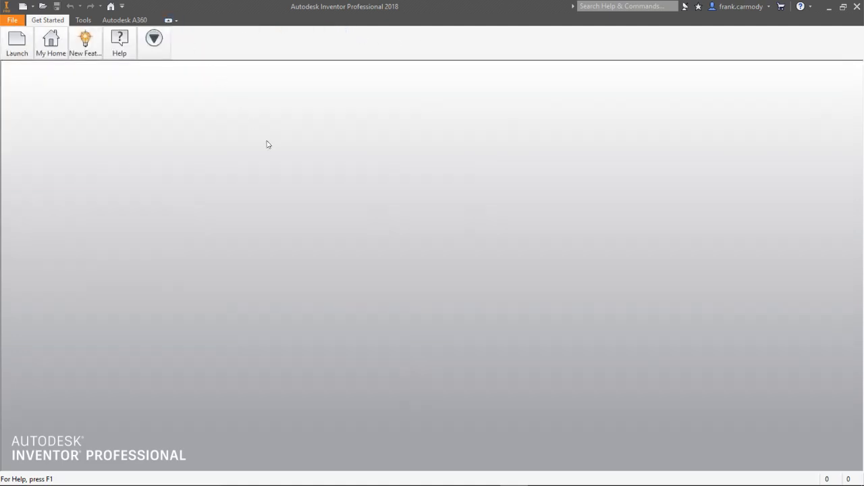
pyautogui.click(169, 20)
pyautogui.click(169, 20)
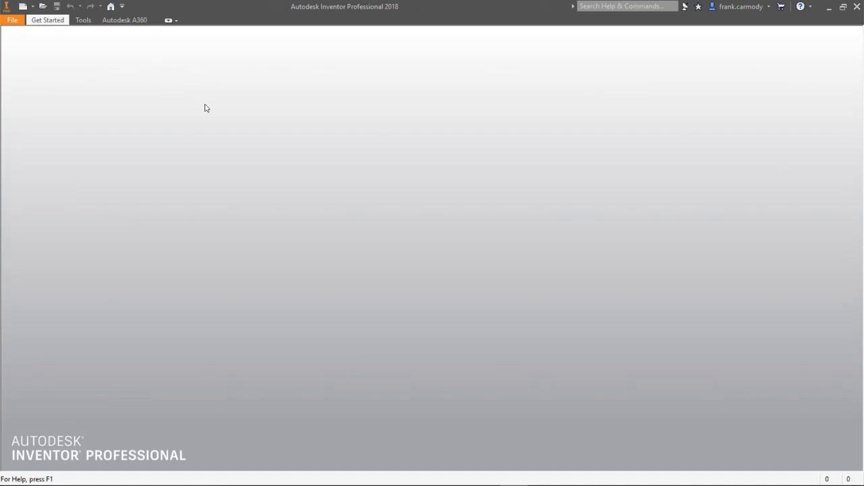
# - Create another new part file and restore the full ribbon
pyautogui.click(32, 7)
pyautogui.click(56, 71)
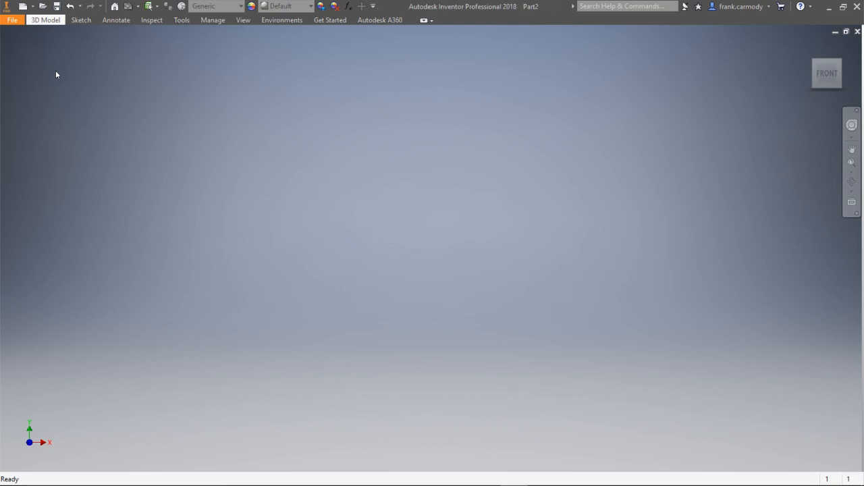
pyautogui.click(426, 23)
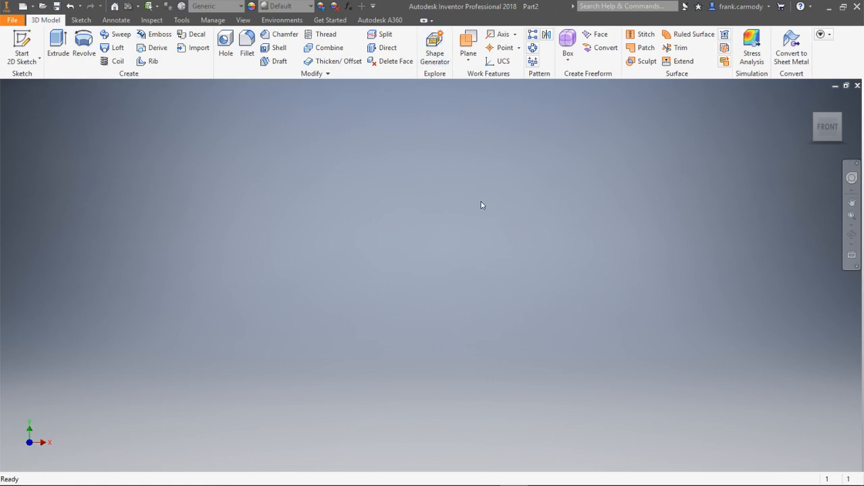
# - Turn on the Mini-Toolbar and the iLogic browser in the user interface display options
pyautogui.click(247, 21)
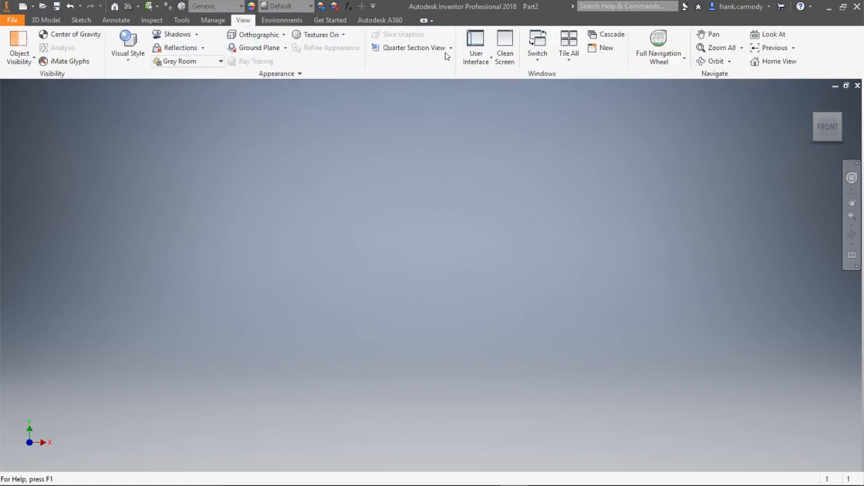
pyautogui.click(486, 61)
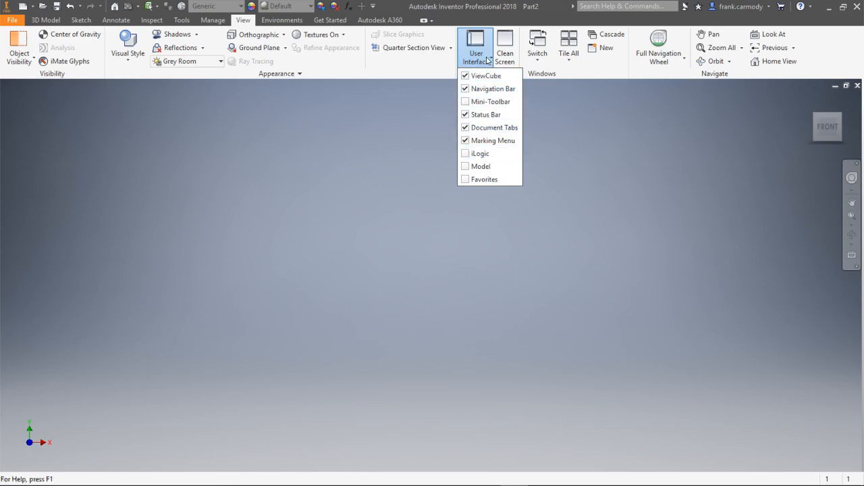
pyautogui.click(480, 102)
pyautogui.click(481, 154)
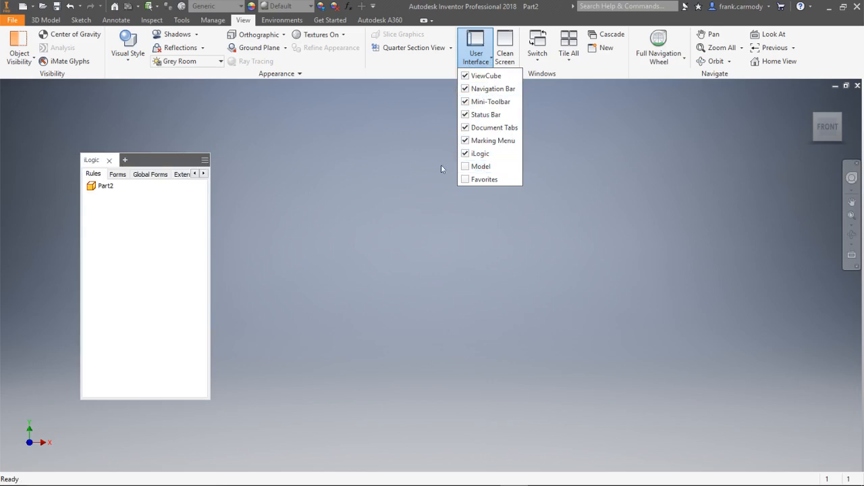
# - Close the floating iLogic browser
pyautogui.click(241, 168)
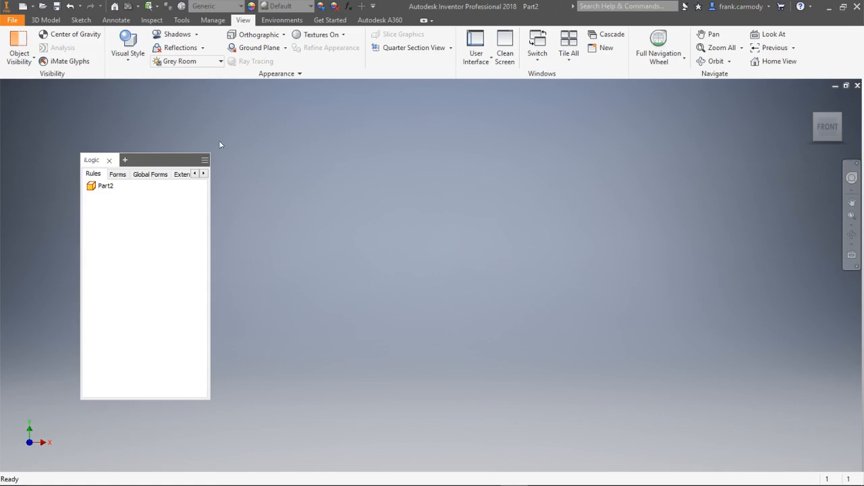
pyautogui.click(48, 20)
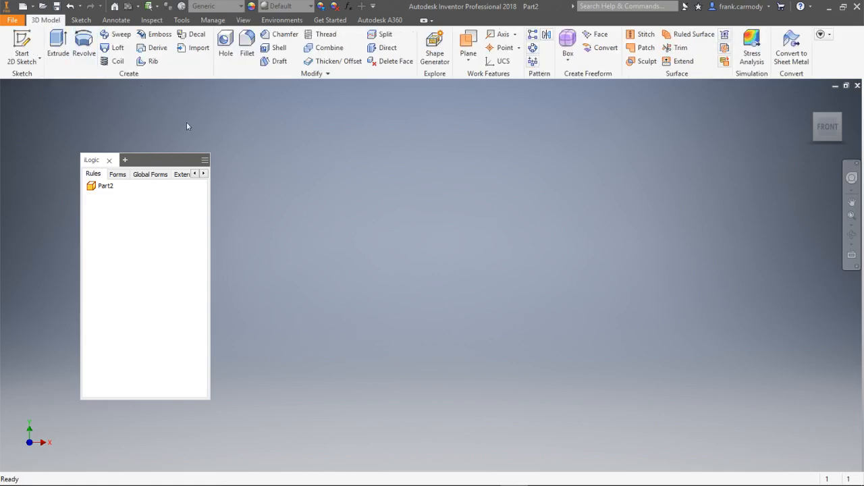
pyautogui.click(109, 160)
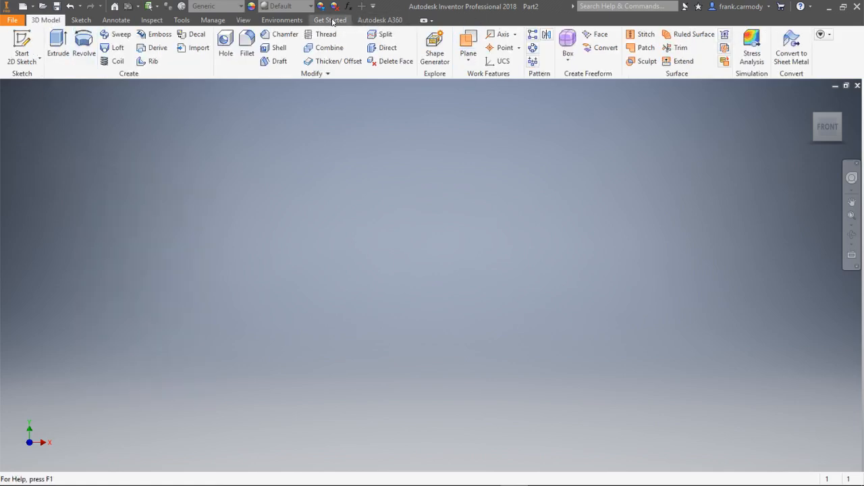
# - Turn on the iLogic and Model browsers in the user interface display options and dock them together left of the graphics area
pyautogui.click(243, 20)
pyautogui.click(488, 61)
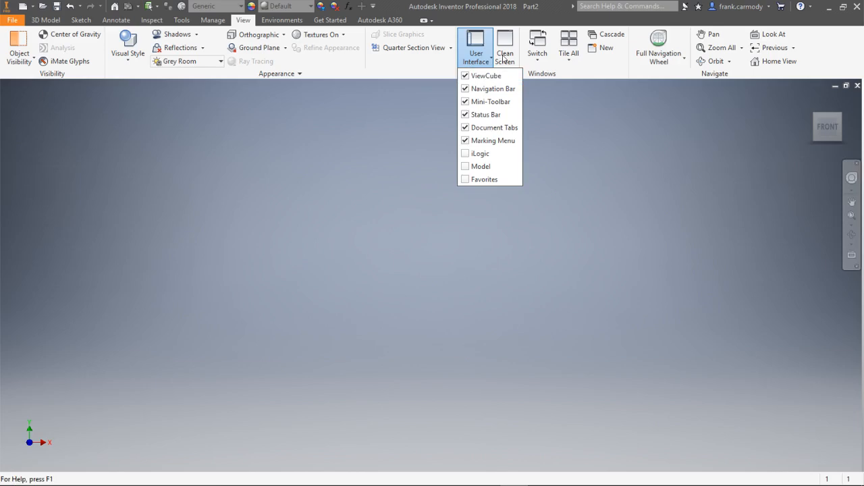
pyautogui.click(501, 153)
pyautogui.click(490, 166)
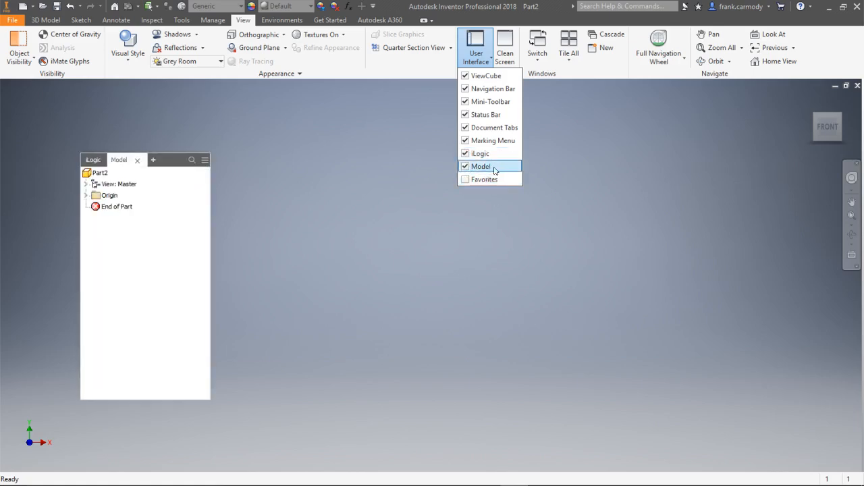
pyautogui.click(166, 162)
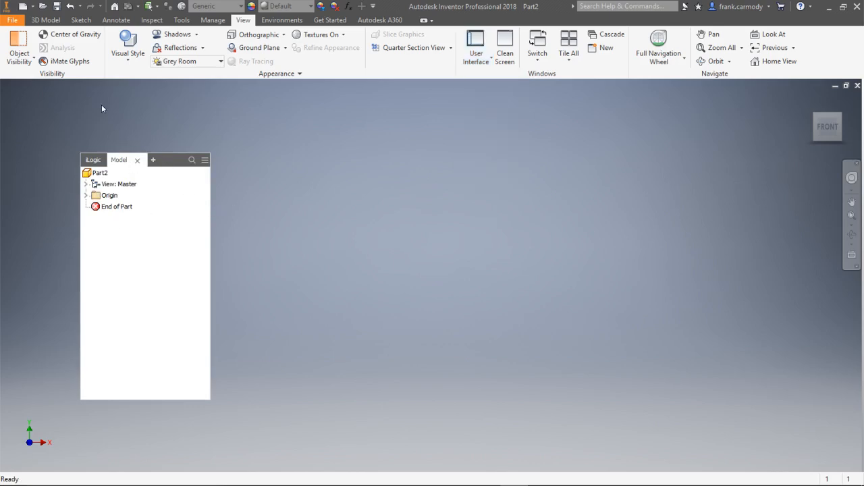
pyautogui.moveTo(163, 157); pyautogui.dragTo(88, 108)
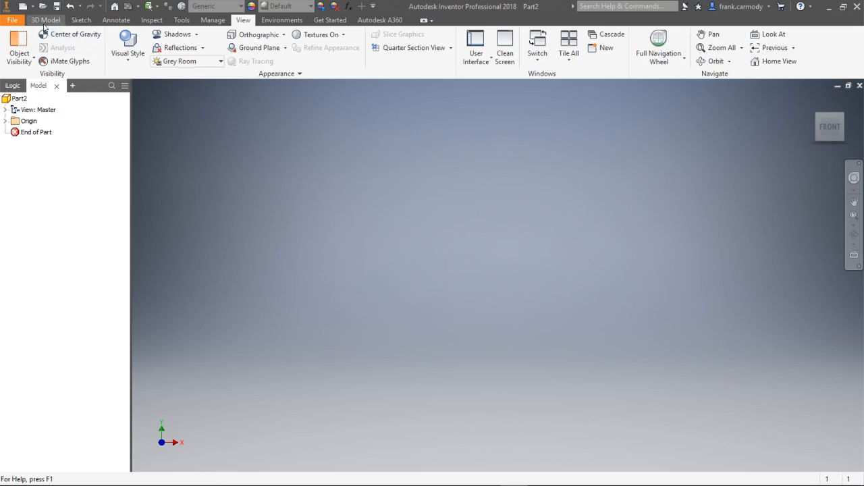
# - Start a new 2D sketch on the horizontal XZ origin plane
pyautogui.click(16, 21)
pyautogui.press('Escape')
pyautogui.click(46, 19)
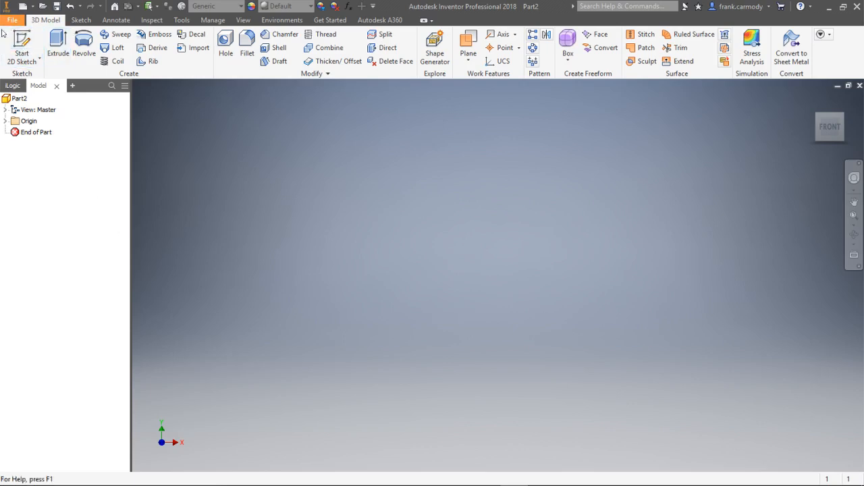
pyautogui.click(30, 46)
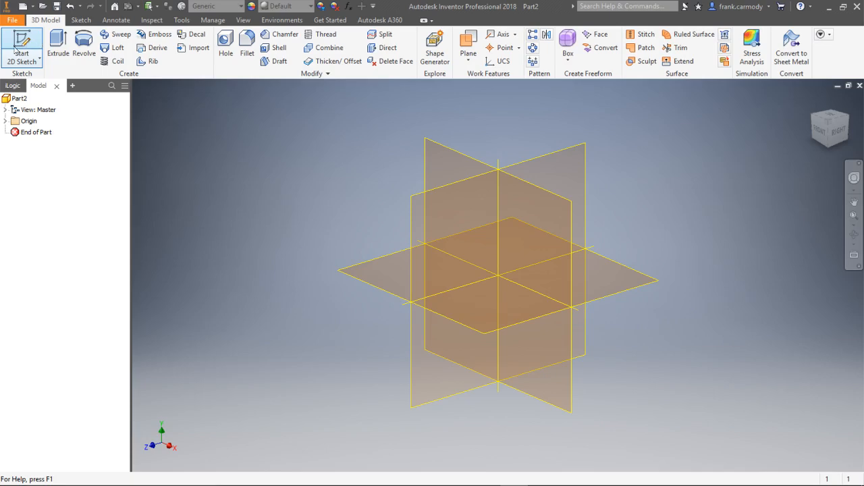
pyautogui.click(23, 46)
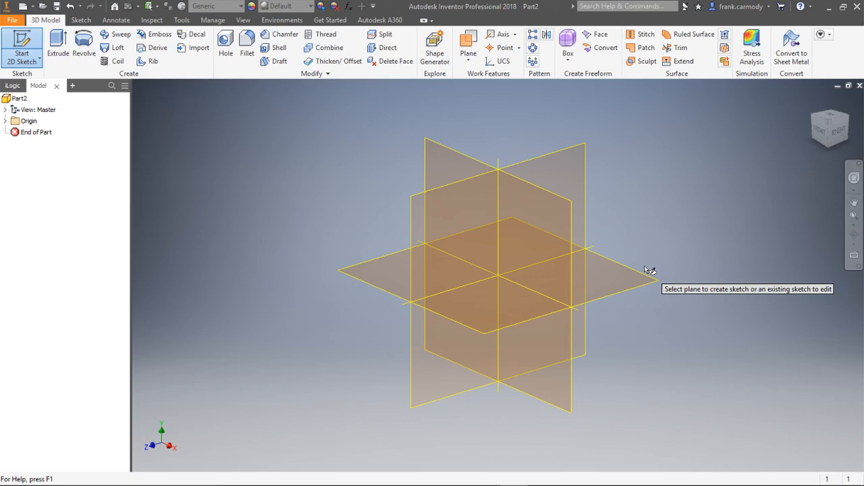
pyautogui.click(511, 328)
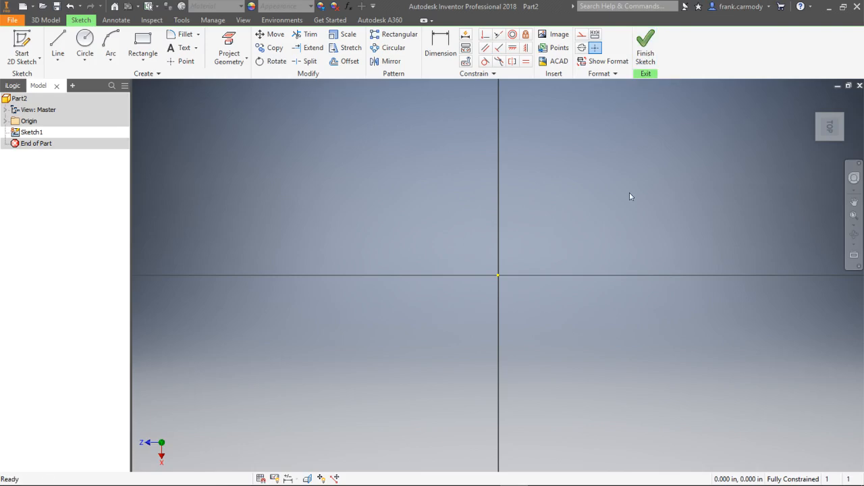
# - Sketch a two-point rectangle about 0.897 in wide and 0.465 in high enclosing the origin
pyautogui.click(139, 54)
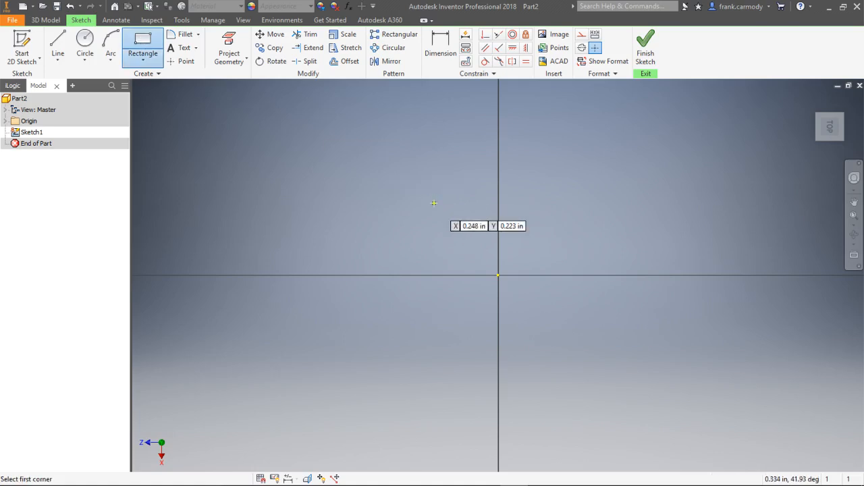
pyautogui.click(338, 182)
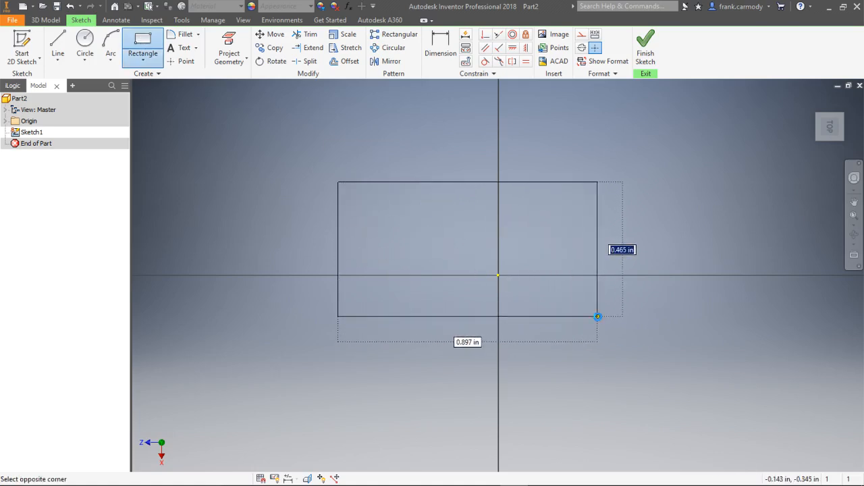
pyautogui.click(597, 316)
# - Dimension the rectangle's width and height, accepting the drawn sizes, and finish the sketch
pyautogui.press('d')
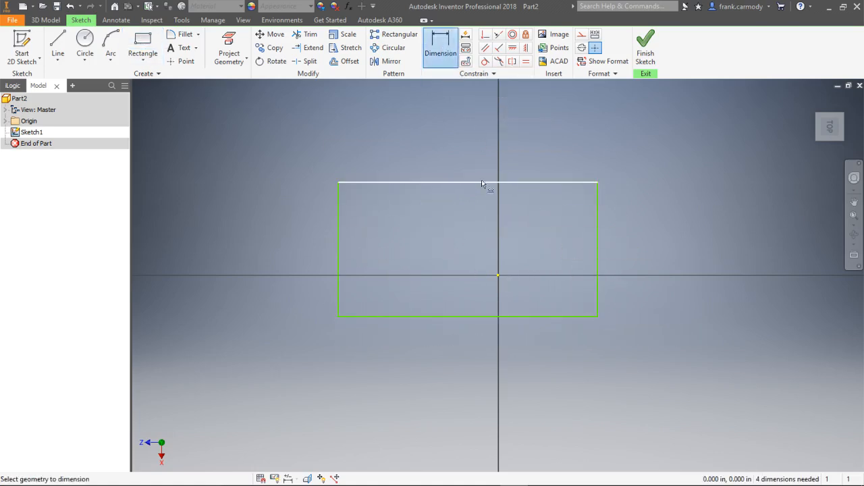
pyautogui.click(482, 182)
pyautogui.click(463, 132)
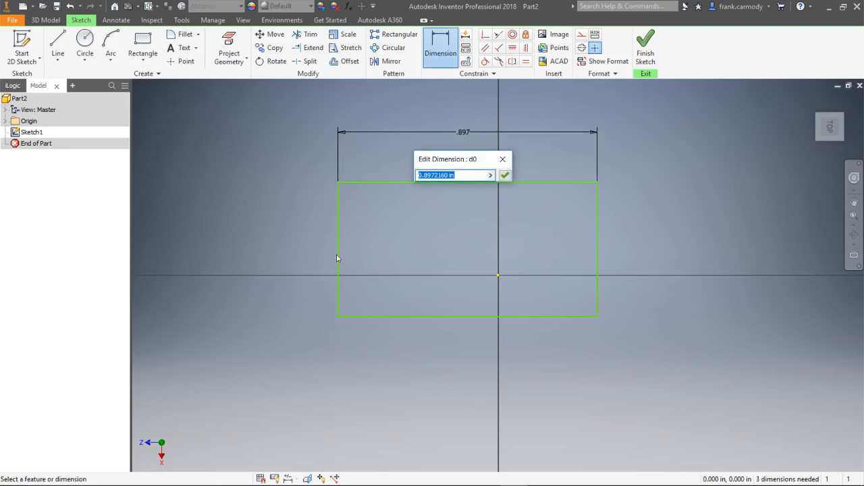
pyautogui.click(504, 175)
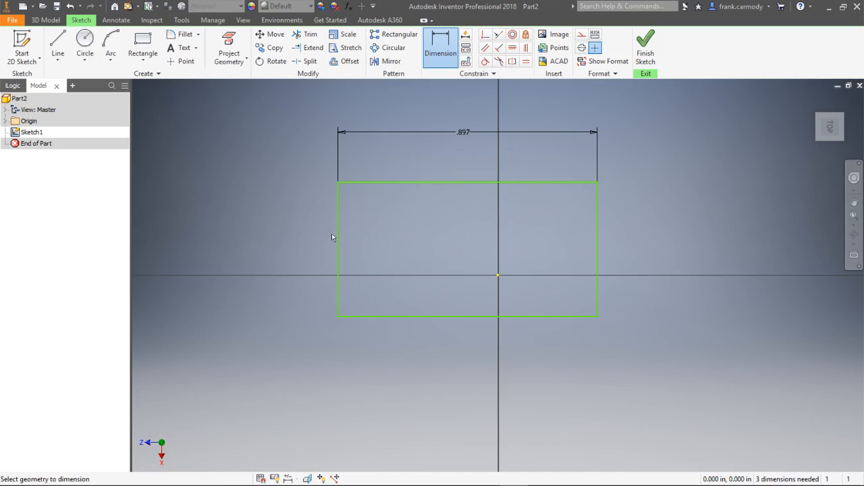
pyautogui.click(337, 237)
pyautogui.click(267, 241)
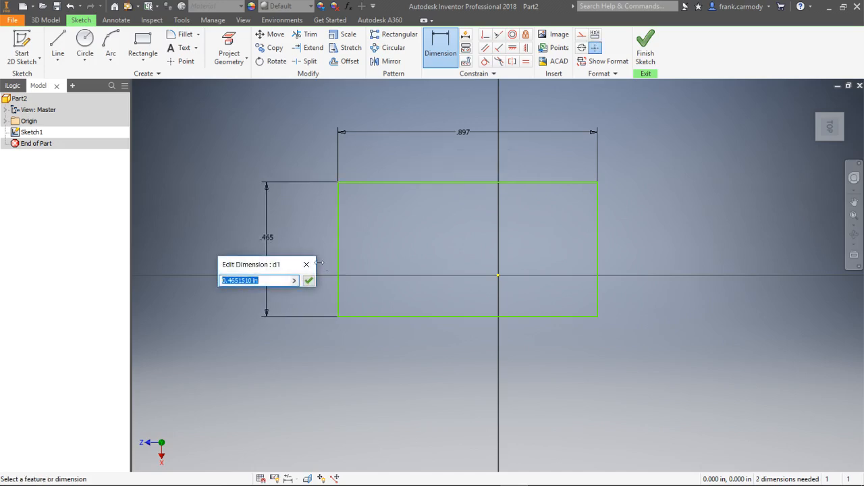
pyautogui.click(316, 140)
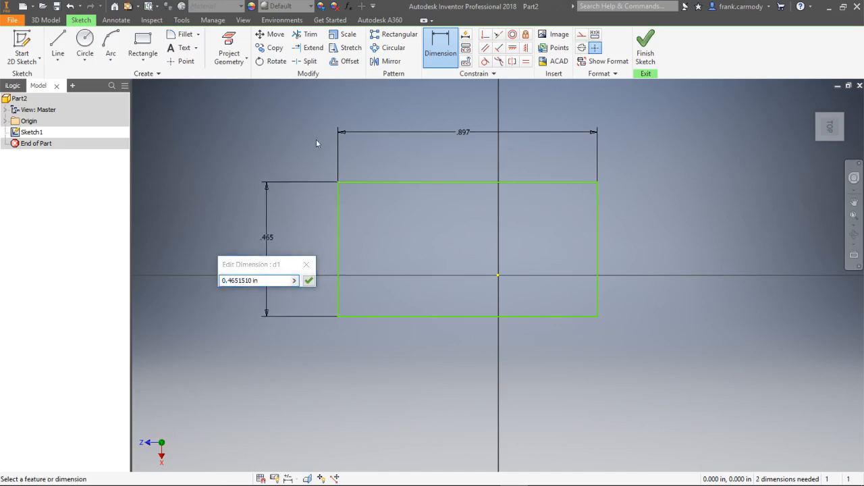
pyautogui.click(310, 281)
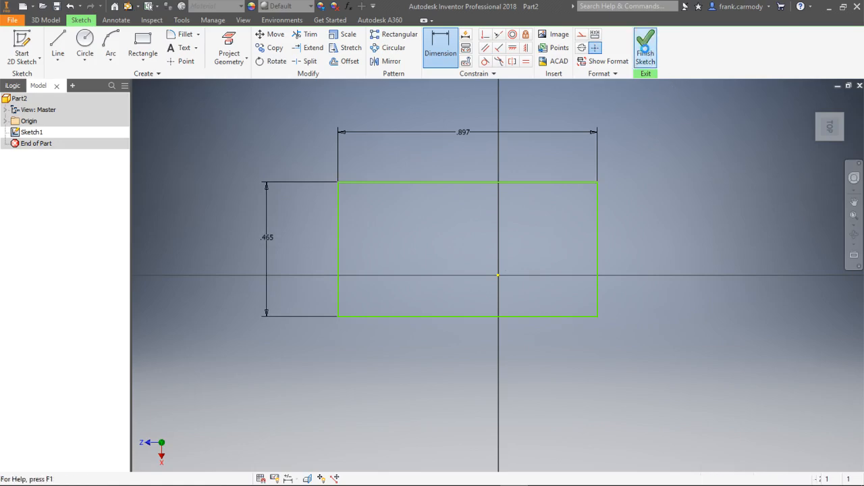
pyautogui.click(645, 52)
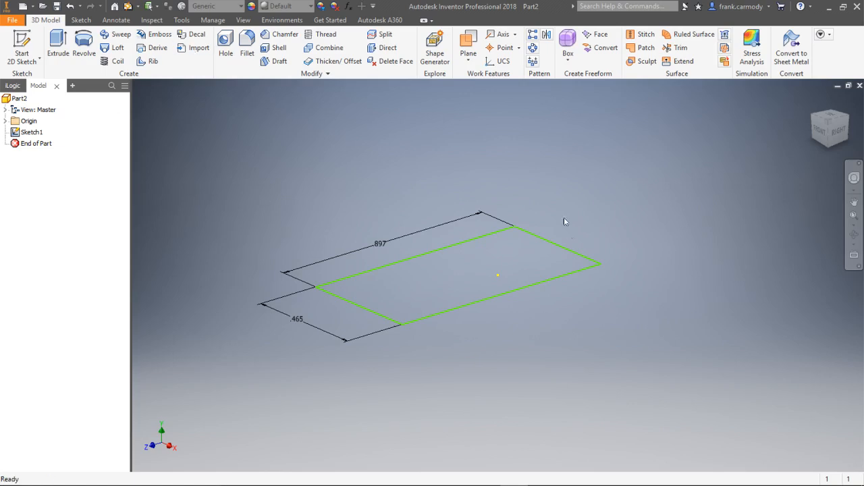
# - Reopen the rectangle sketch for editing and delete all its geometry and dimensions
pyautogui.click(839, 130)
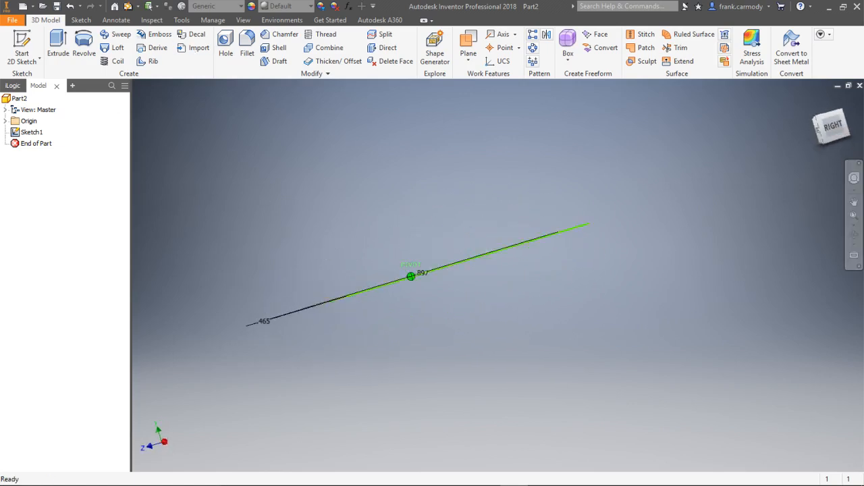
pyautogui.moveTo(810, 128)
pyautogui.mouseDown()
pyautogui.moveTo(783, 152)
pyautogui.moveTo(756, 121)
pyautogui.moveTo(716, 141)
pyautogui.mouseUp()
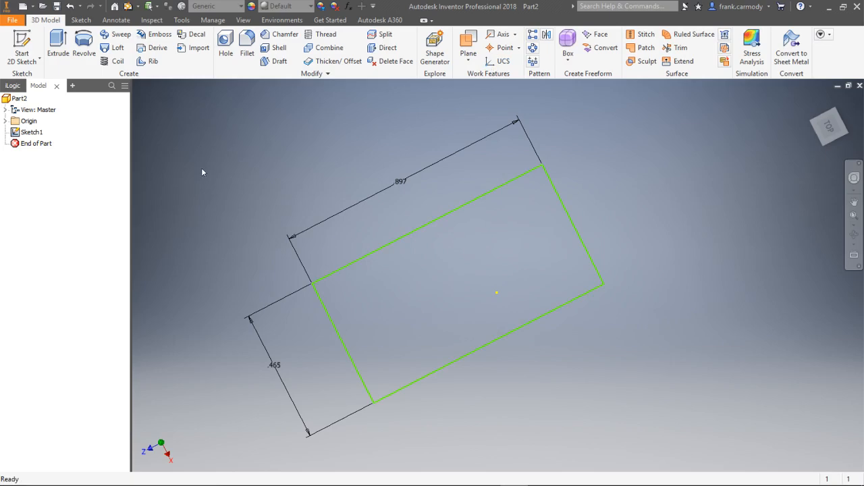
pyautogui.doubleClick(13, 135)
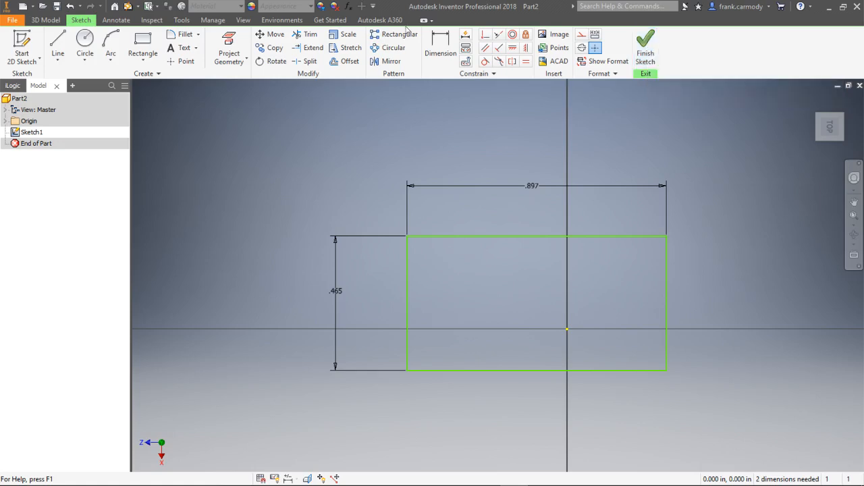
pyautogui.moveTo(255, 112)
pyautogui.mouseDown()
pyautogui.moveTo(516, 246)
pyautogui.moveTo(810, 436)
pyautogui.mouseUp()
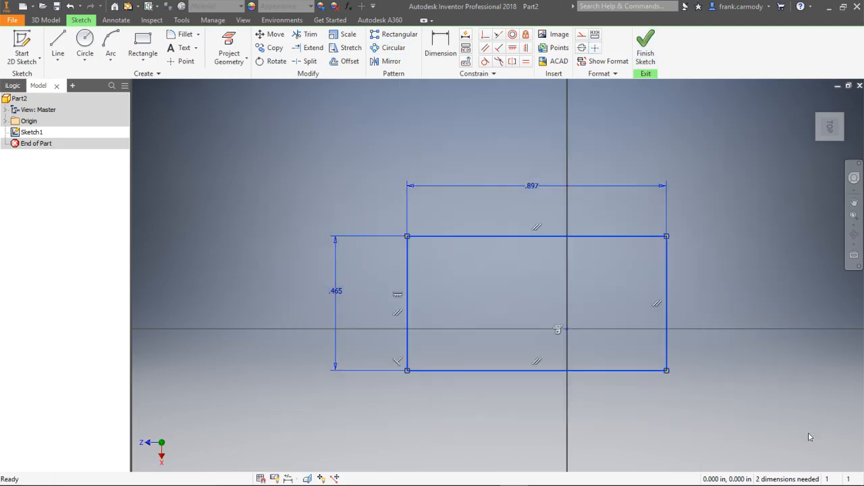
pyautogui.press('Delete')
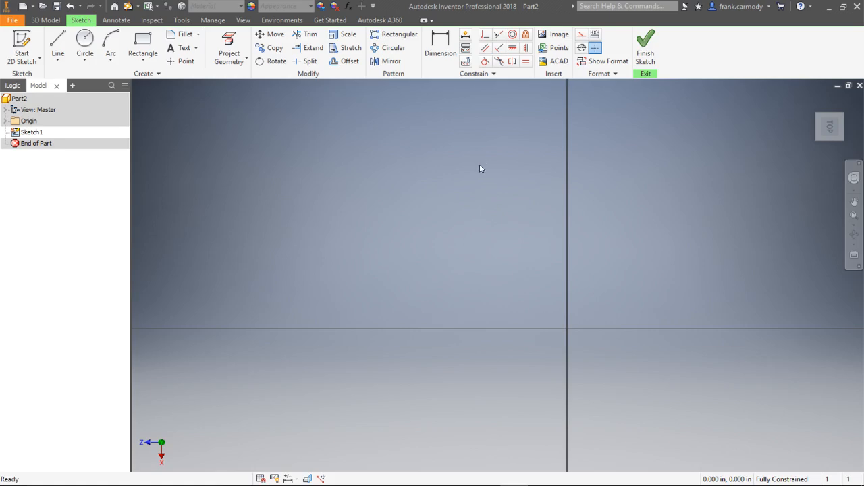
# - Begin saving the part under a new name, exiting sketch mode, and create and open a new folder named 2Drawing
pyautogui.click(11, 20)
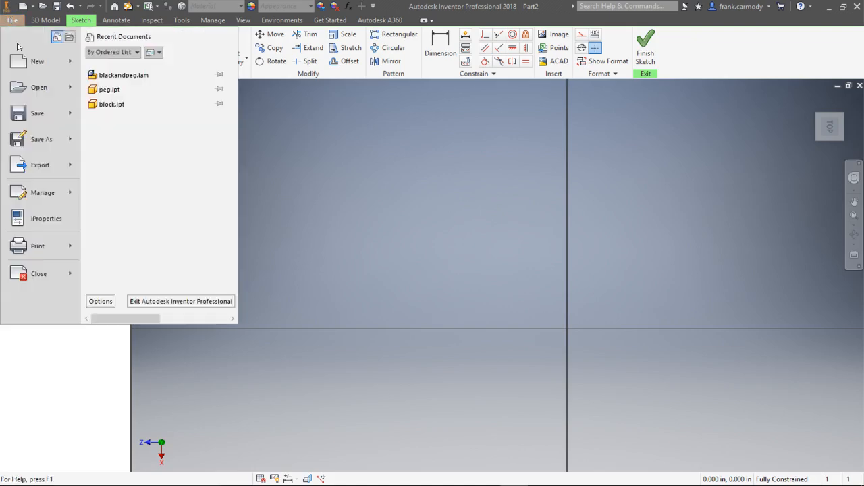
pyautogui.moveTo(53, 142)
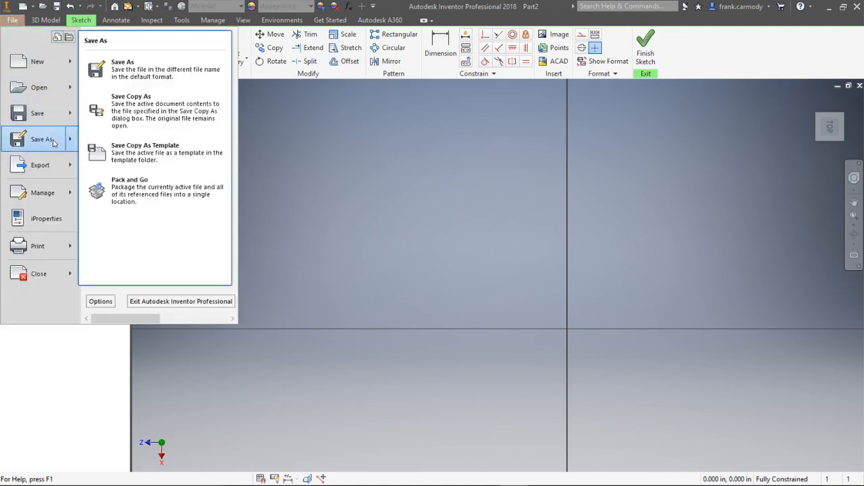
pyautogui.click(129, 70)
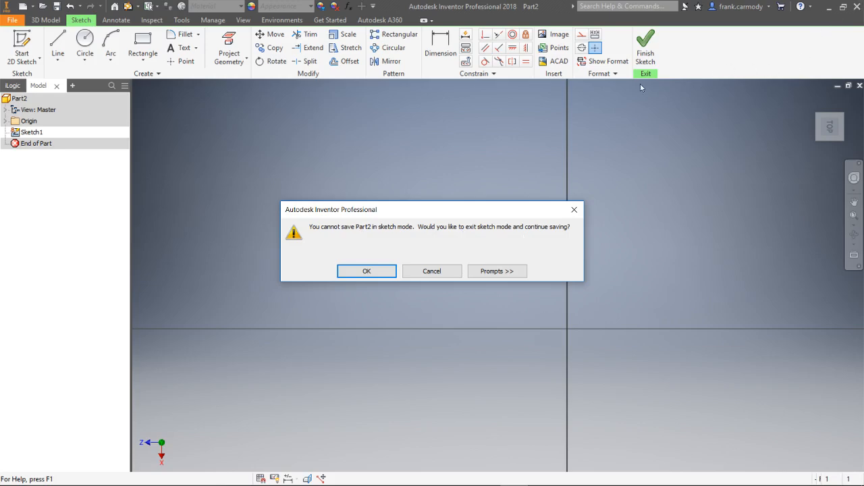
pyautogui.click(389, 270)
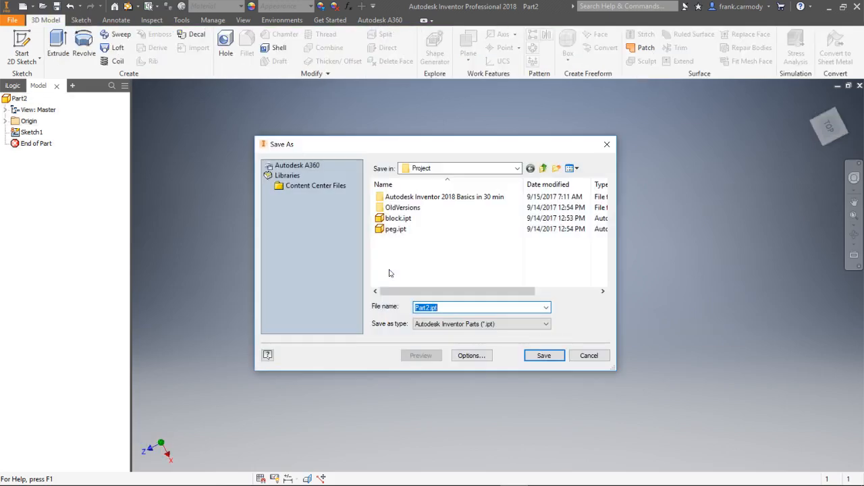
pyautogui.click(556, 168)
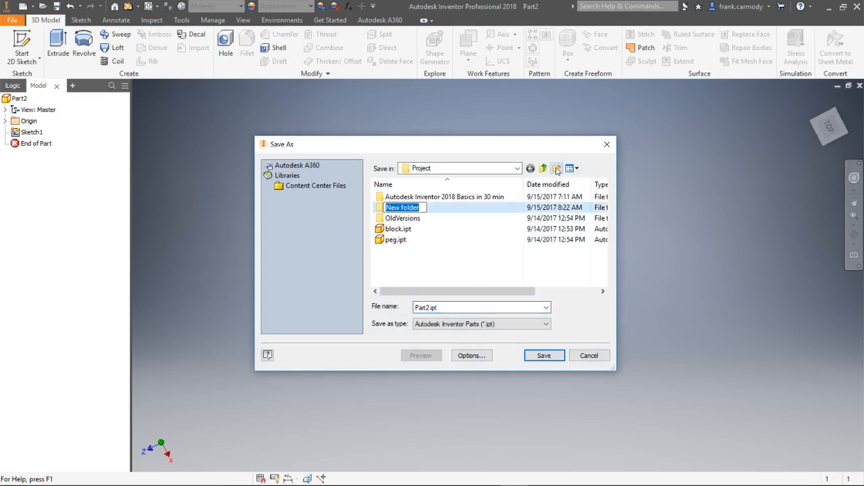
pyautogui.write('2Drawing')
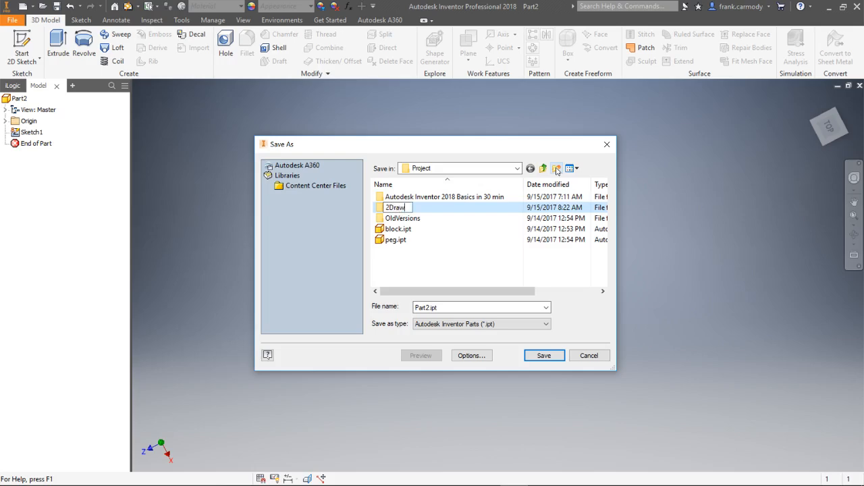
pyautogui.doubleClick(381, 212)
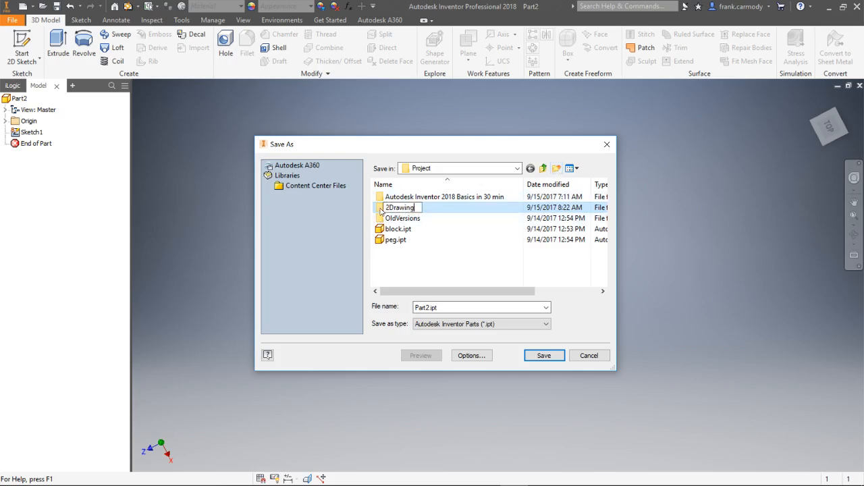
# - Name the part file Basic2DDrawing and save it in the 2Drawing folder
pyautogui.doubleClick(431, 307)
pyautogui.click(427, 308)
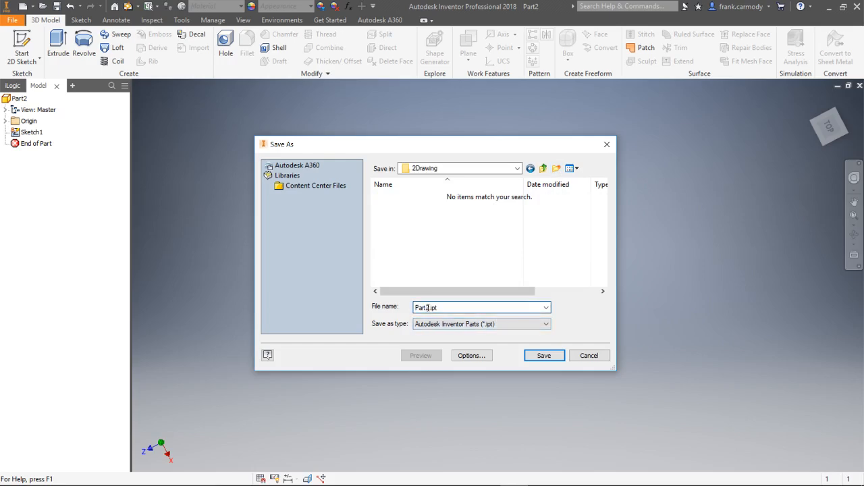
pyautogui.doubleClick(427, 308)
pyautogui.write('Basic2DDrawing')
pyautogui.click(545, 355)
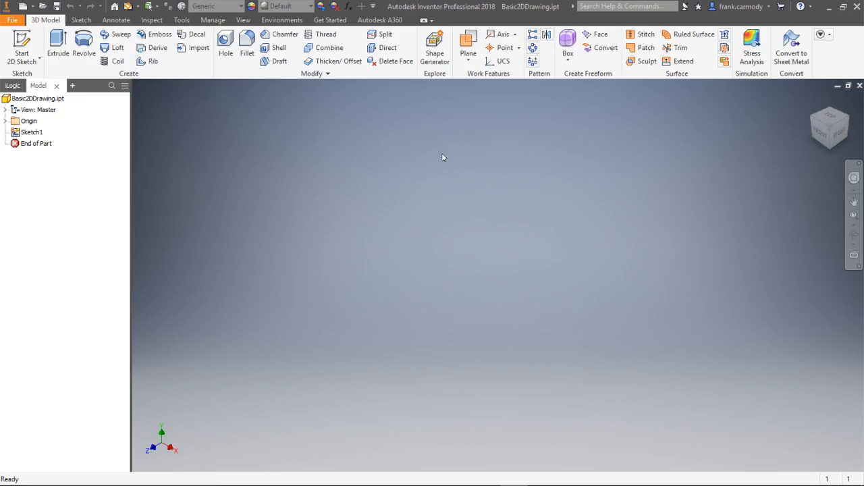
# - Reopen the empty sketch for editing and draw a horizontal line about 1.17 in long above and mostly left of the origin
pyautogui.doubleClick(27, 133)
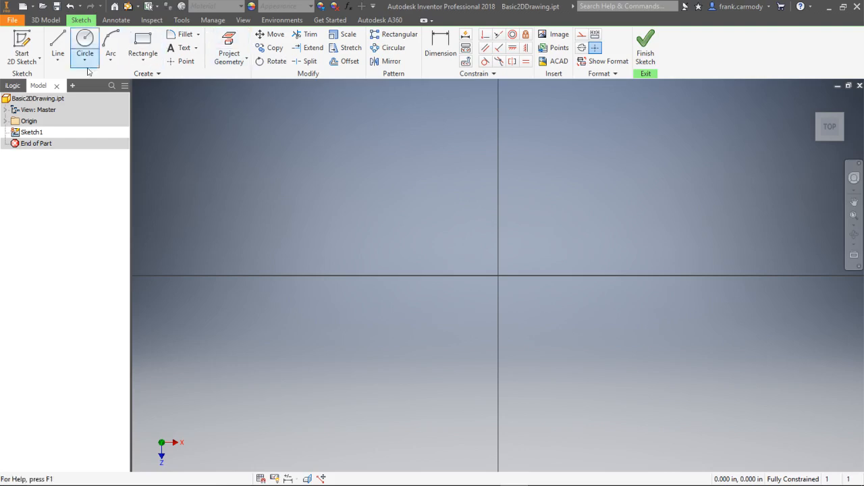
pyautogui.click(57, 44)
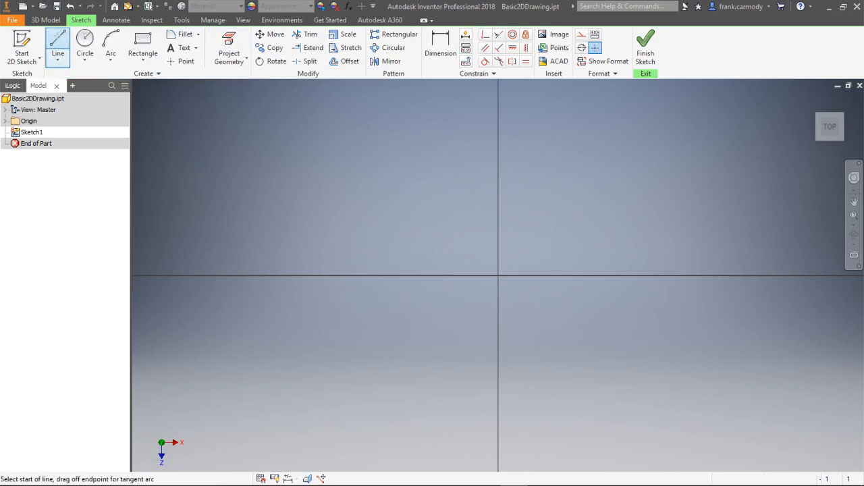
pyautogui.click(178, 114)
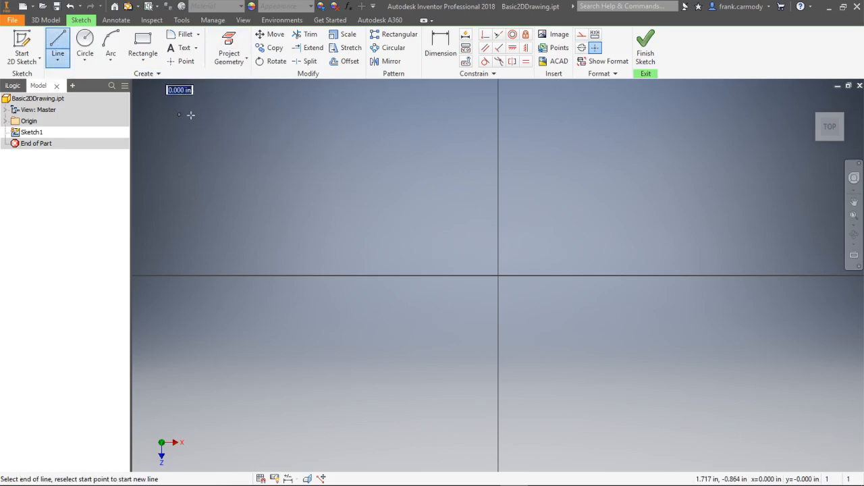
pyautogui.click(396, 113)
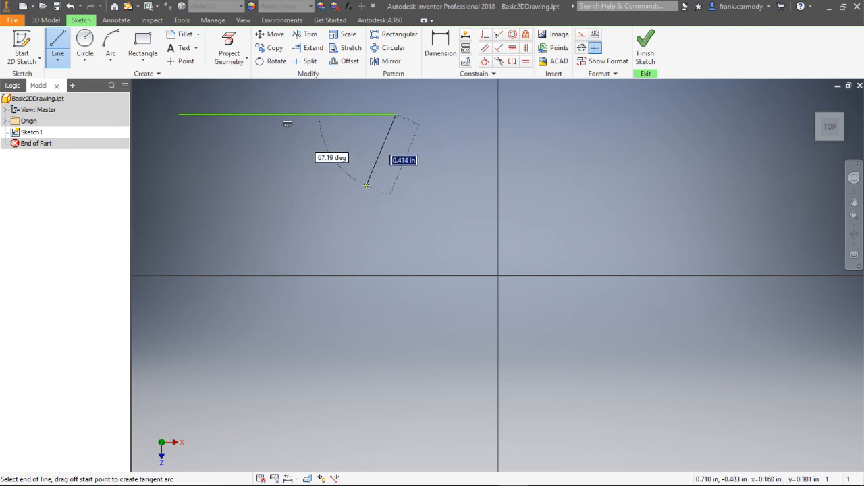
pyautogui.rightClick(366, 185)
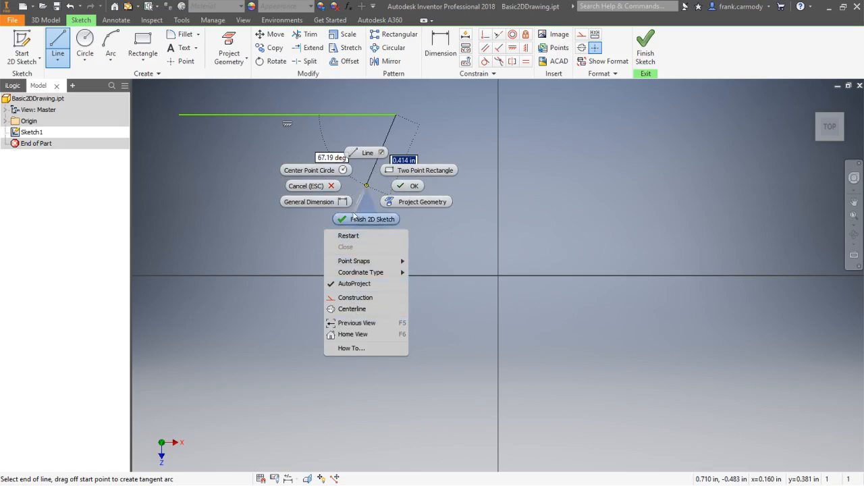
pyautogui.click(417, 188)
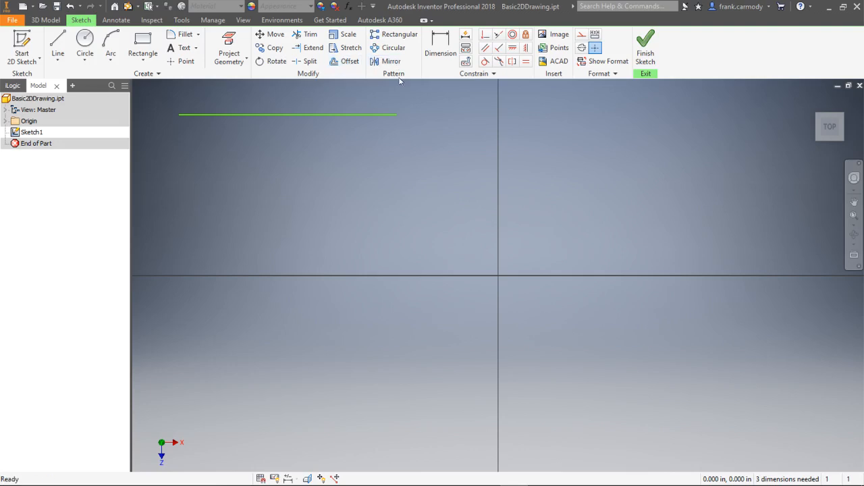
# - Try dimensioning the horizontal line at its drawn length and undo the dimension
pyautogui.click(445, 60)
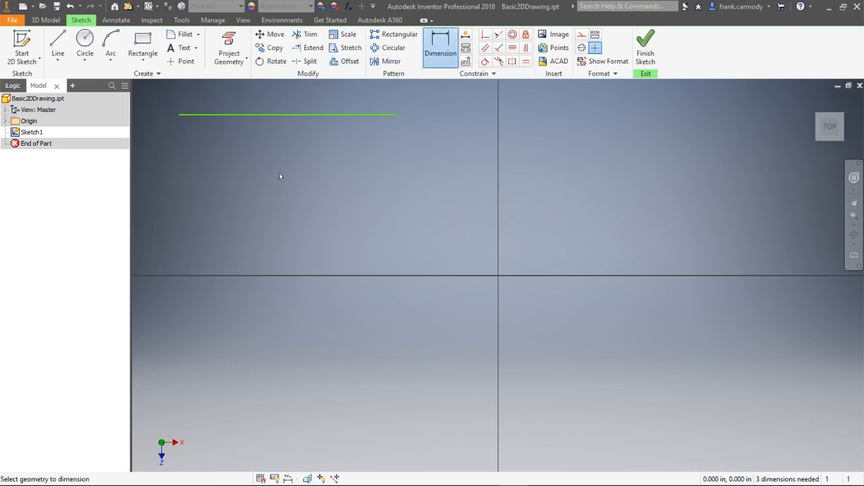
pyautogui.click(272, 114)
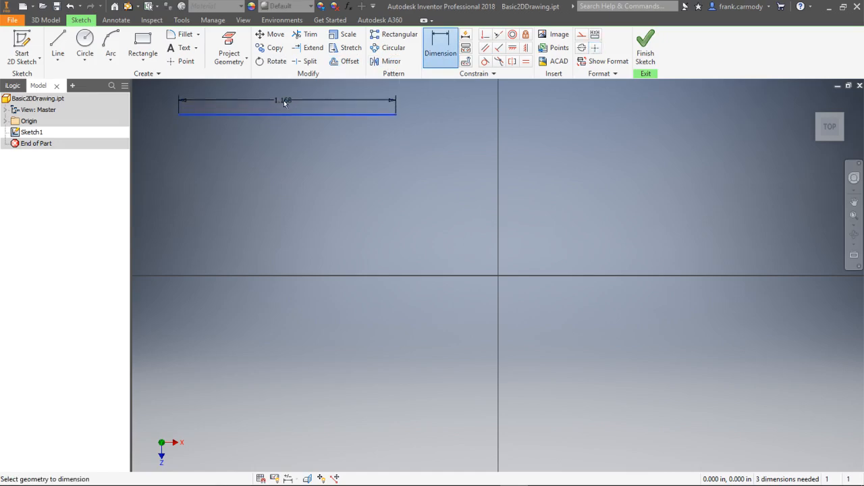
pyautogui.click(287, 99)
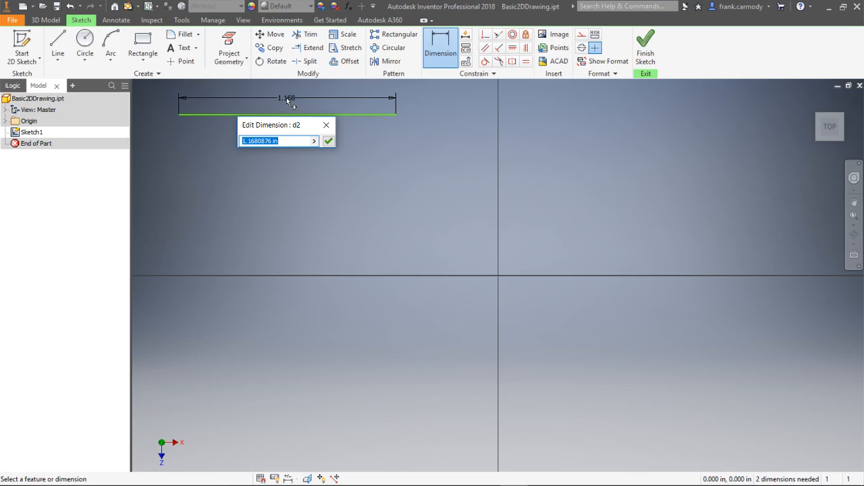
pyautogui.click(328, 140)
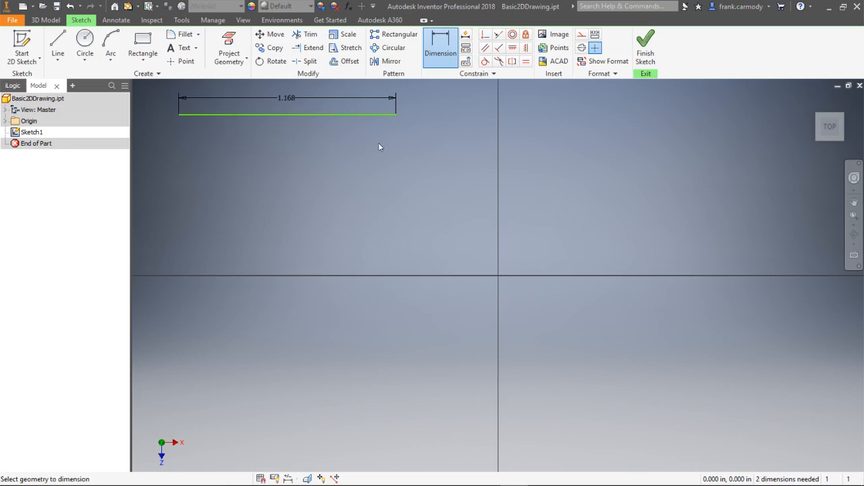
pyautogui.hotkey('ctrl', 'z')
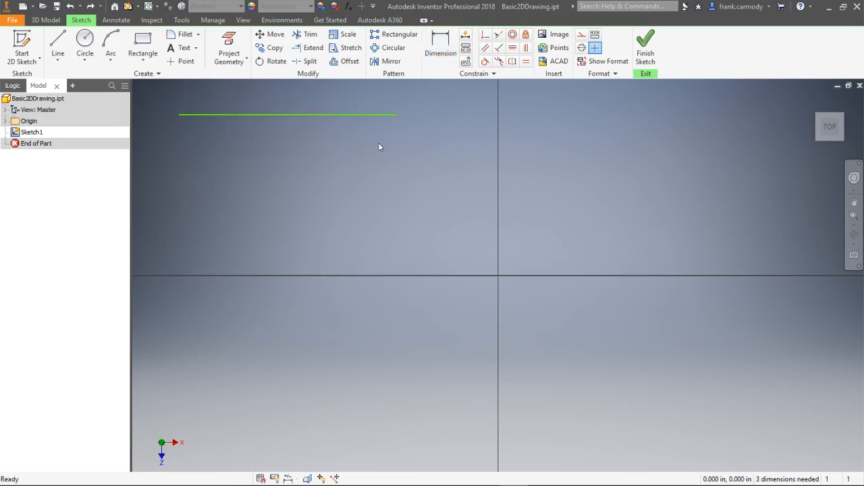
# - Dimension the horizontal line's length above it and set it to 20 in
pyautogui.click(440, 51)
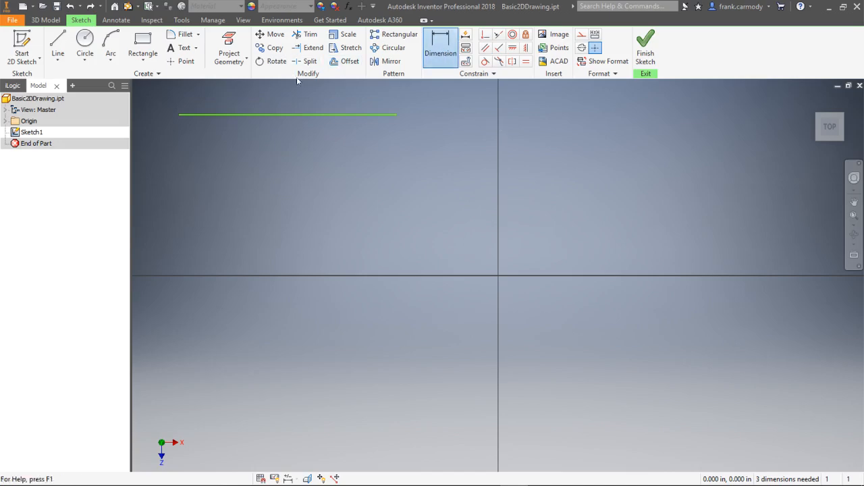
pyautogui.click(285, 114)
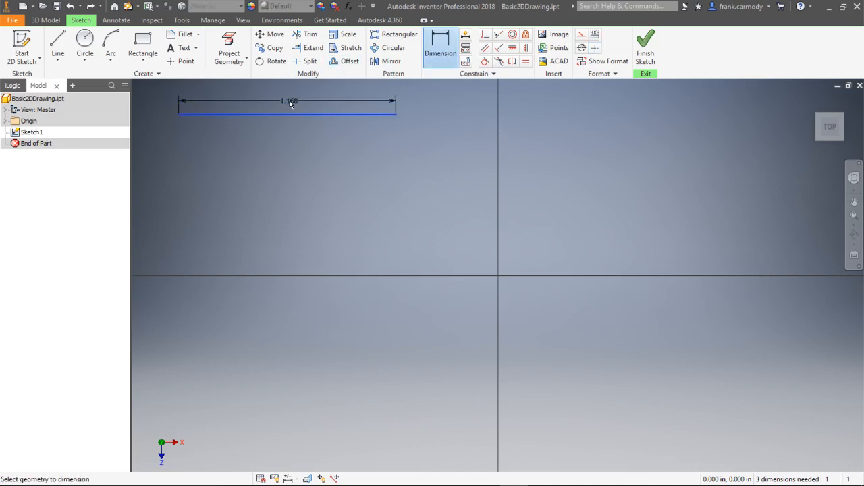
pyautogui.click(290, 98)
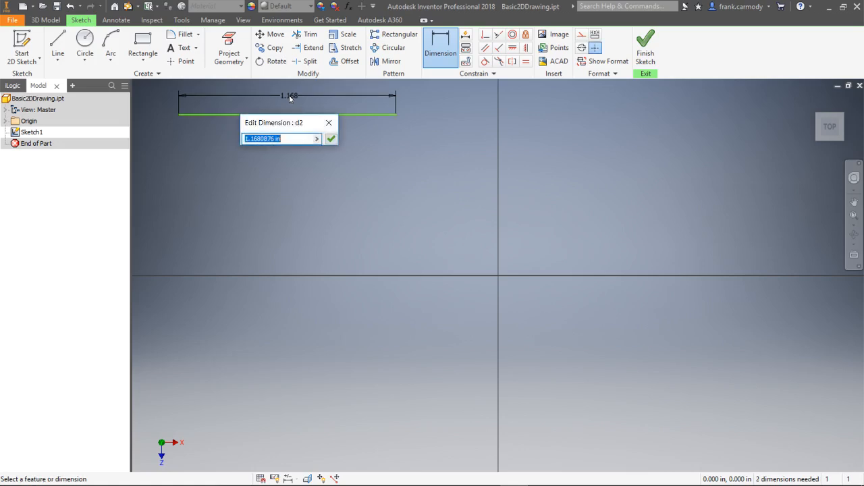
pyautogui.moveTo(276, 138); pyautogui.dragTo(185, 140)
pyautogui.press('BackSpace')
pyautogui.write('20')
pyautogui.press('Return')
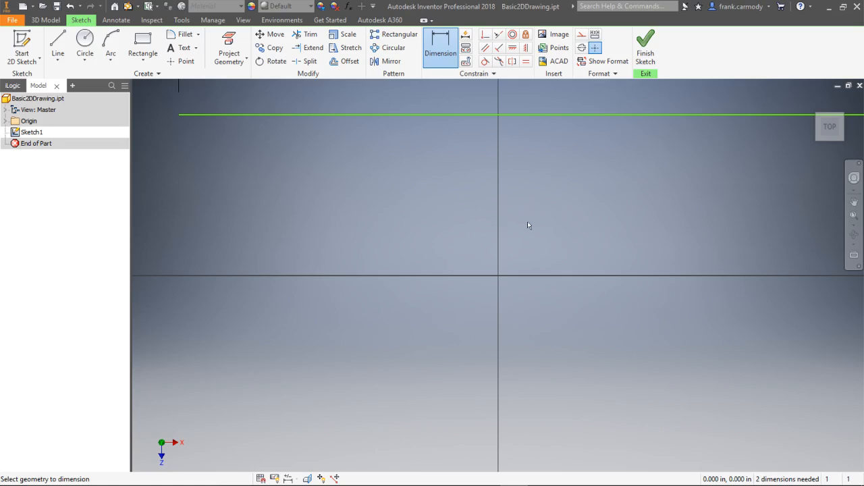
pyautogui.scroll(5, 515, 230)
pyautogui.scroll(5, 515, 230)
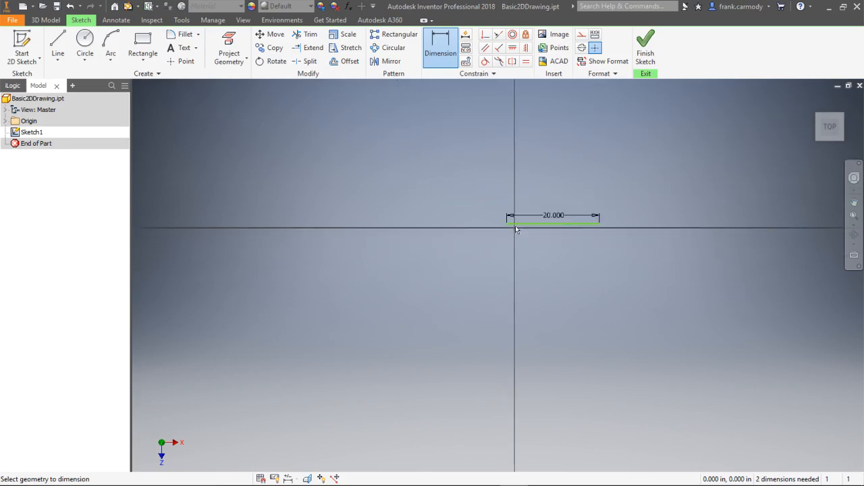
pyautogui.scroll(-4, 515, 230)
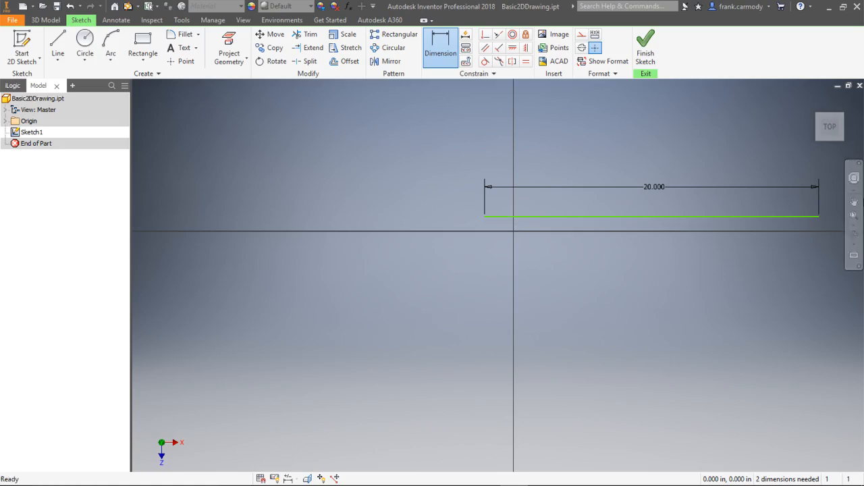
pyautogui.scroll(-5, 731, 235)
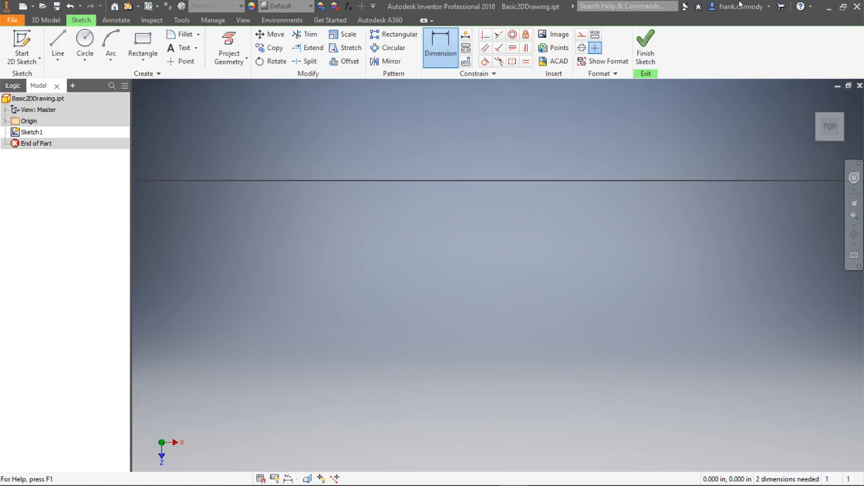
pyautogui.click(854, 215)
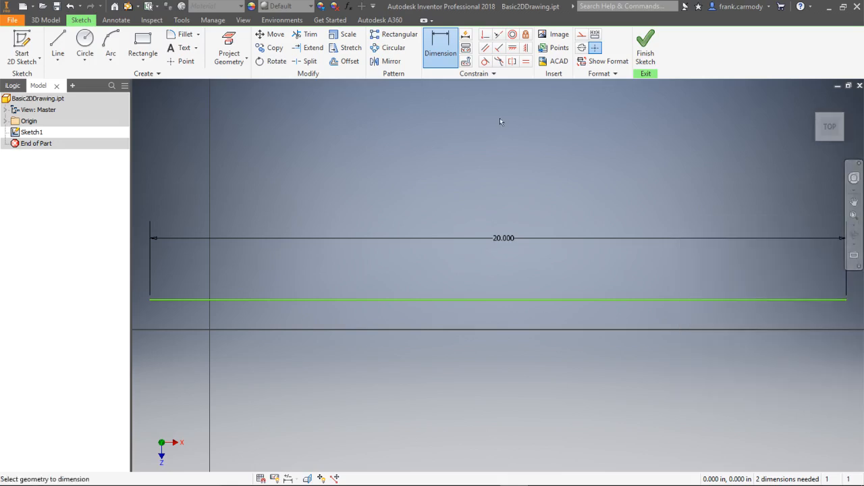
pyautogui.click(57, 60)
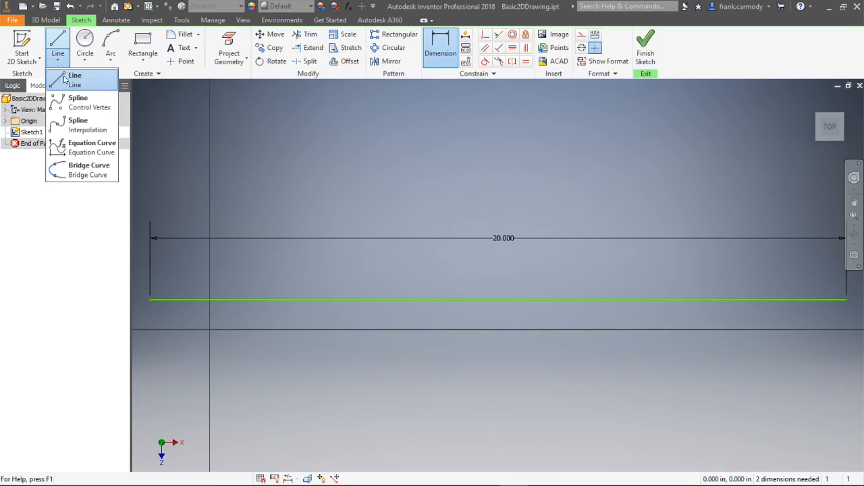
pyautogui.click(79, 101)
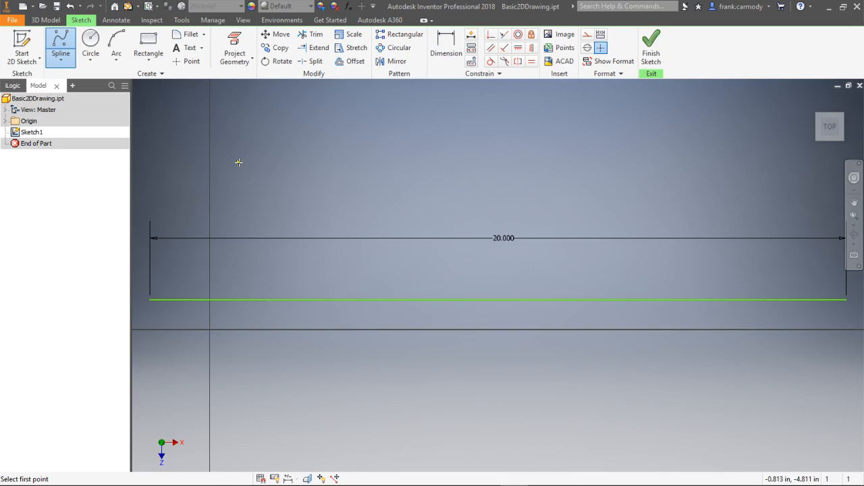
pyautogui.click(239, 162)
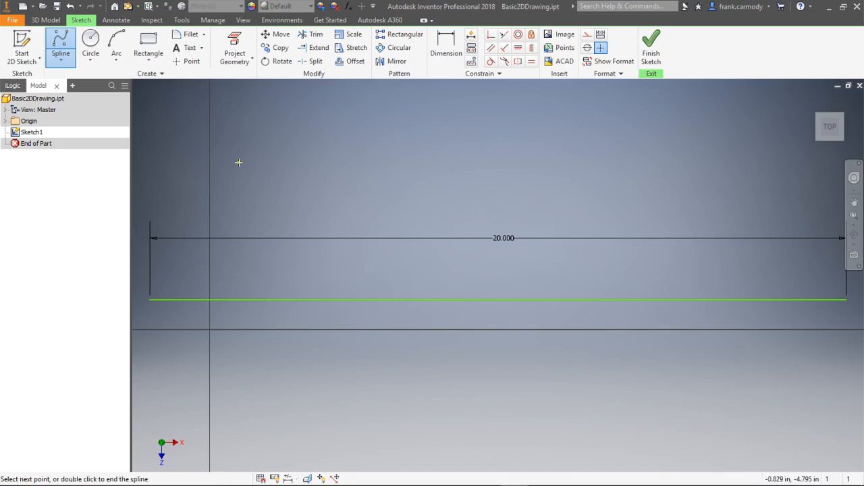
pyautogui.click(380, 133)
pyautogui.click(693, 131)
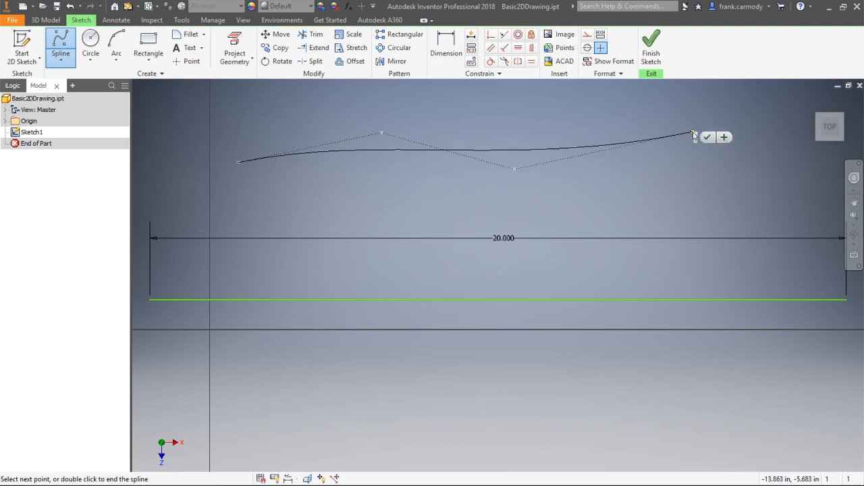
pyautogui.click(763, 176)
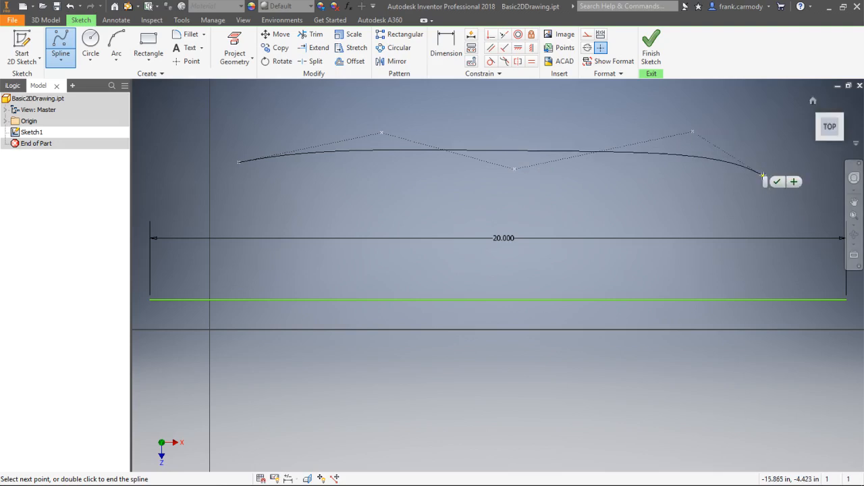
pyautogui.rightClick(785, 133)
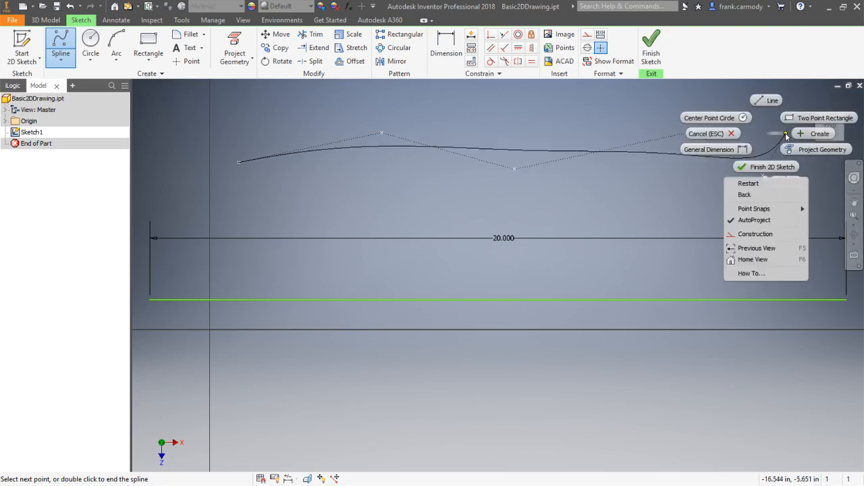
pyautogui.click(720, 135)
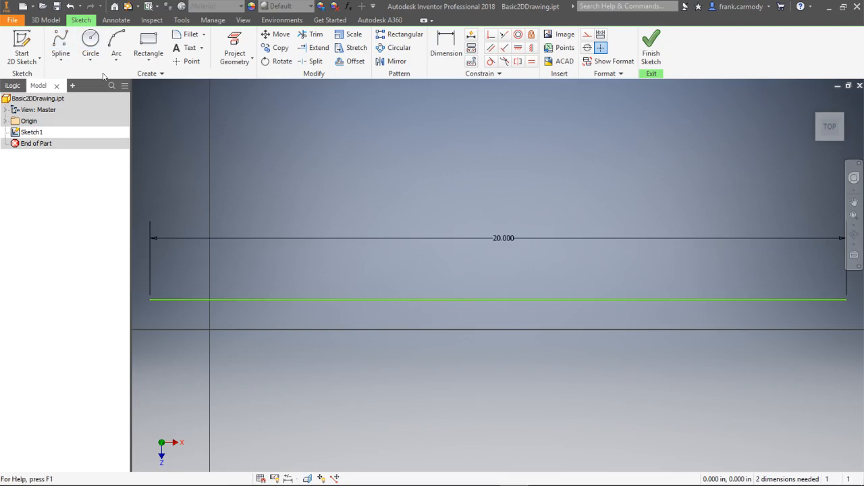
# - Draw a wavy control vertex spline with five control points above the 20 in line, and leave the Spline command
pyautogui.click(60, 48)
pyautogui.click(164, 143)
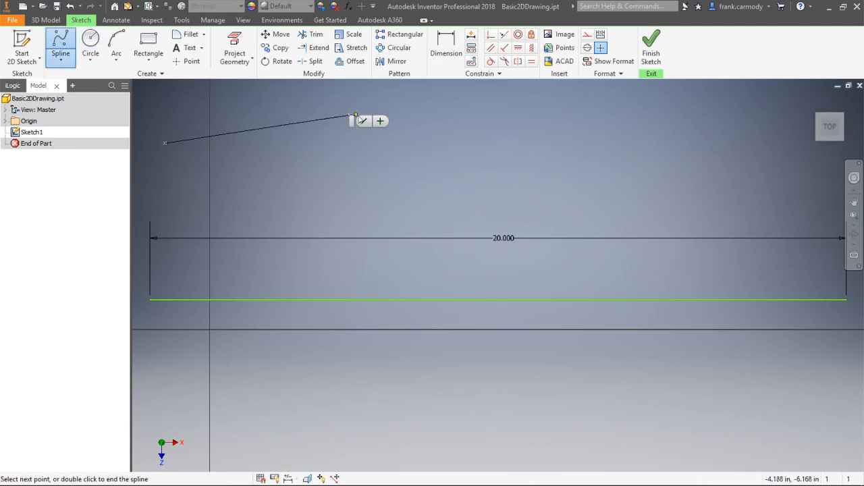
pyautogui.click(348, 115)
pyautogui.click(523, 182)
pyautogui.click(662, 127)
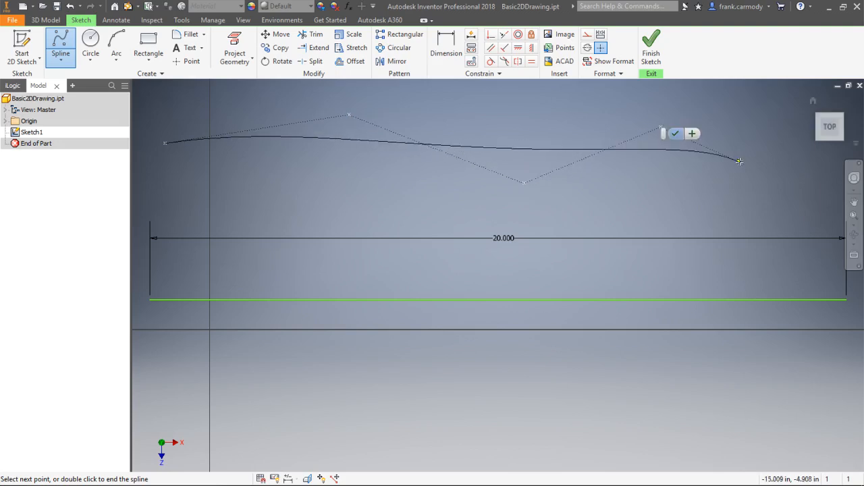
pyautogui.rightClick(783, 175)
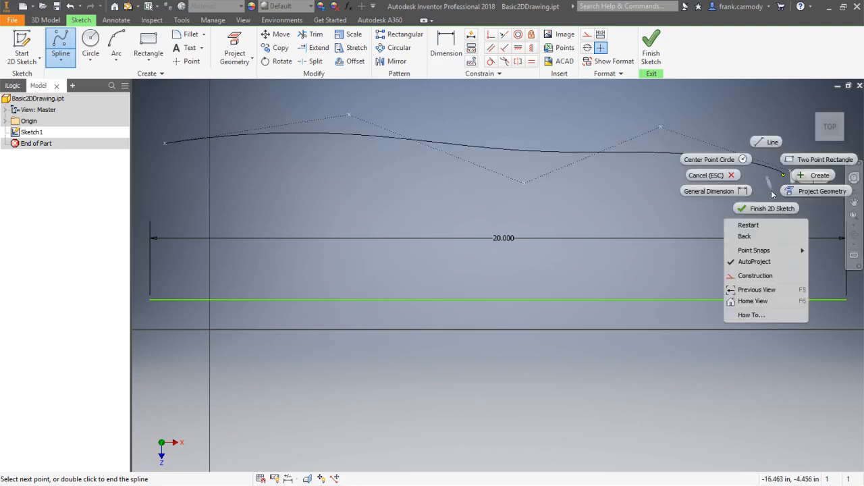
pyautogui.click(815, 175)
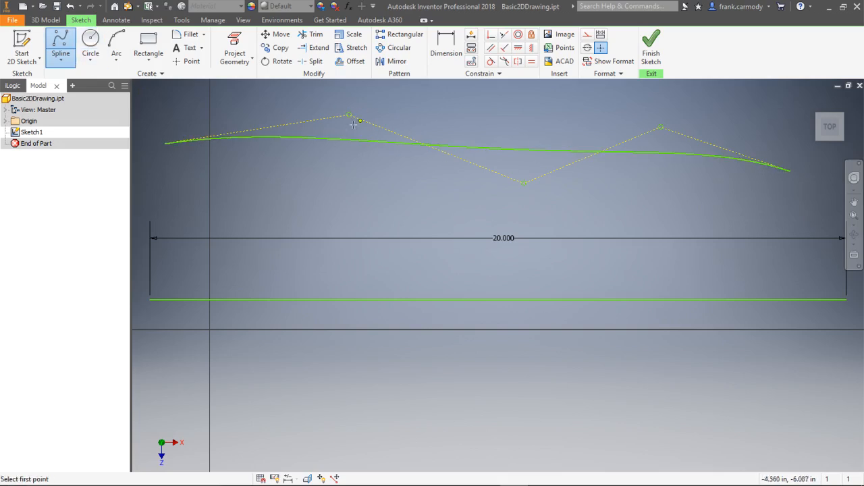
pyautogui.rightClick(303, 200)
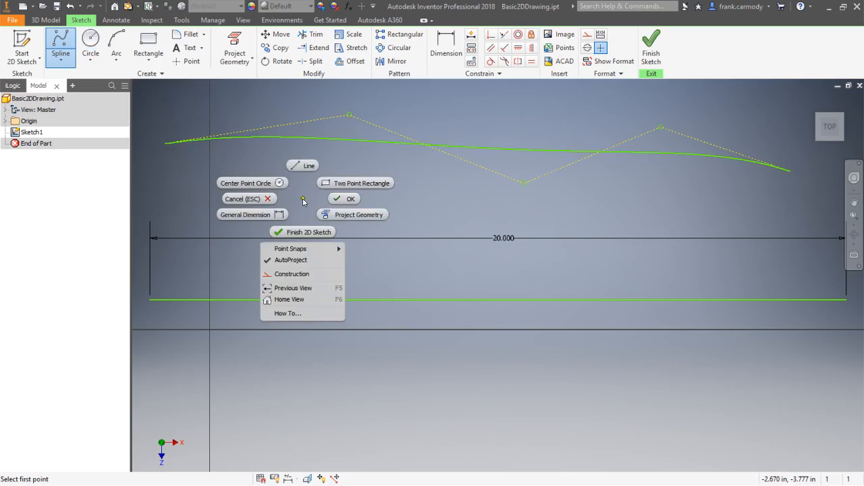
pyautogui.click(242, 199)
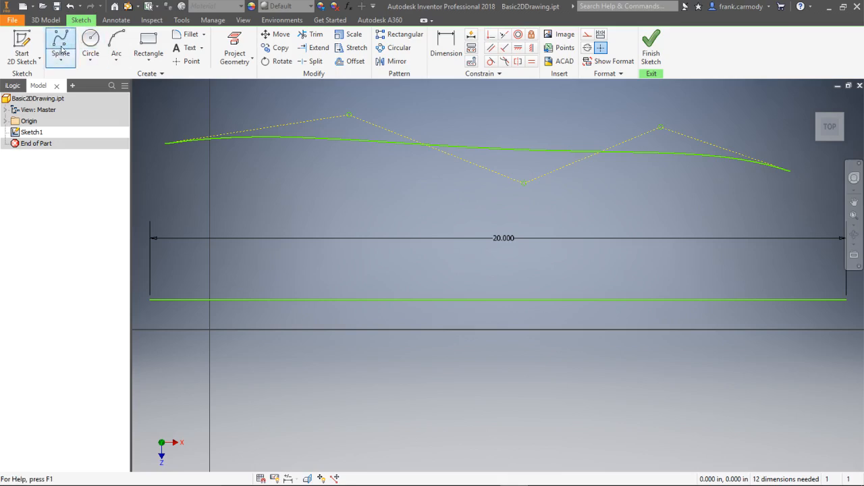
# - Reshape the spline by moving its middle control vertex down below the line and the two neighbouring vertices up and inward
pyautogui.moveTo(346, 113); pyautogui.dragTo(269, 208)
pyautogui.press('Escape')
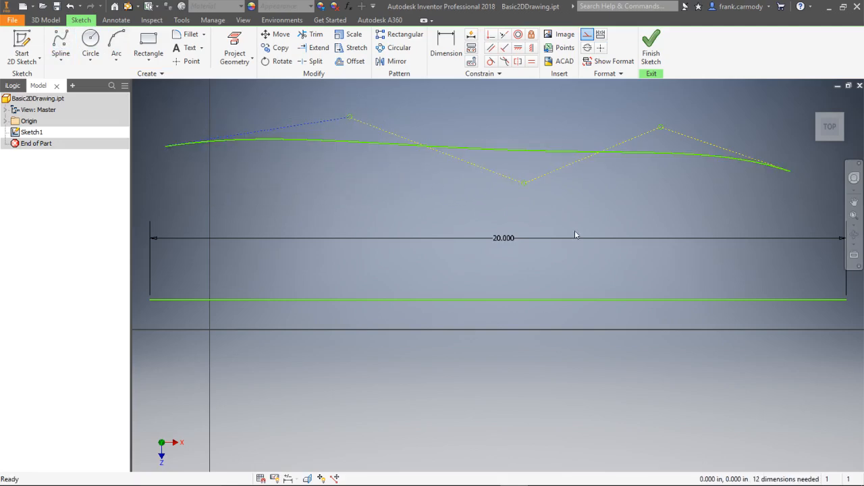
pyautogui.moveTo(522, 185); pyautogui.dragTo(479, 307)
pyautogui.click(300, 238)
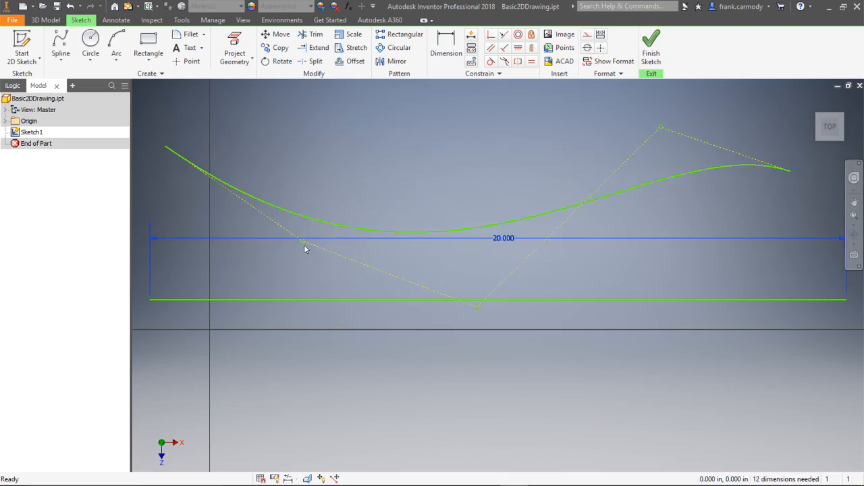
pyautogui.moveTo(304, 244); pyautogui.dragTo(425, 110)
pyautogui.moveTo(660, 128); pyautogui.dragTo(558, 102)
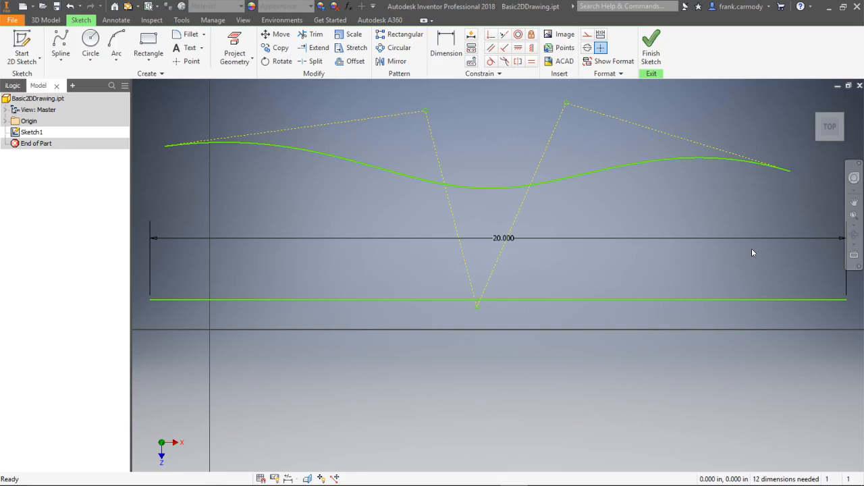
# - Move the whole control vertex spline up and slightly to the right, well clear of the 20 in line
pyautogui.scroll(2, 731, 329)
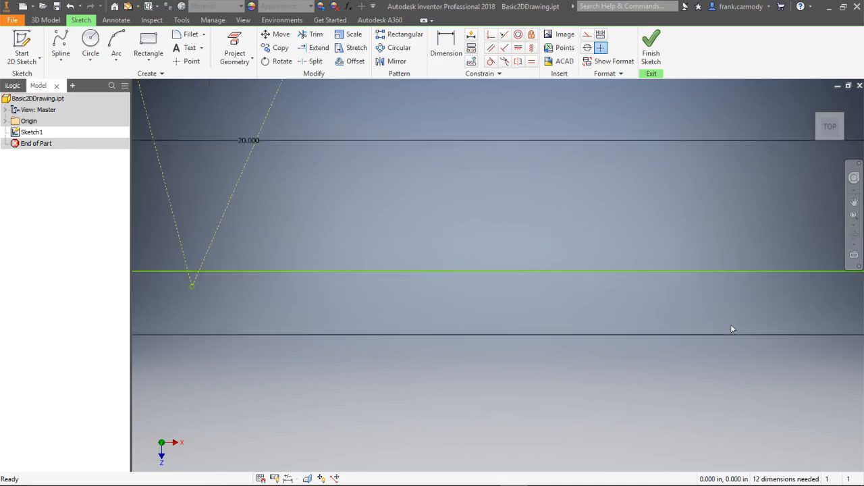
pyautogui.scroll(-5, 732, 329)
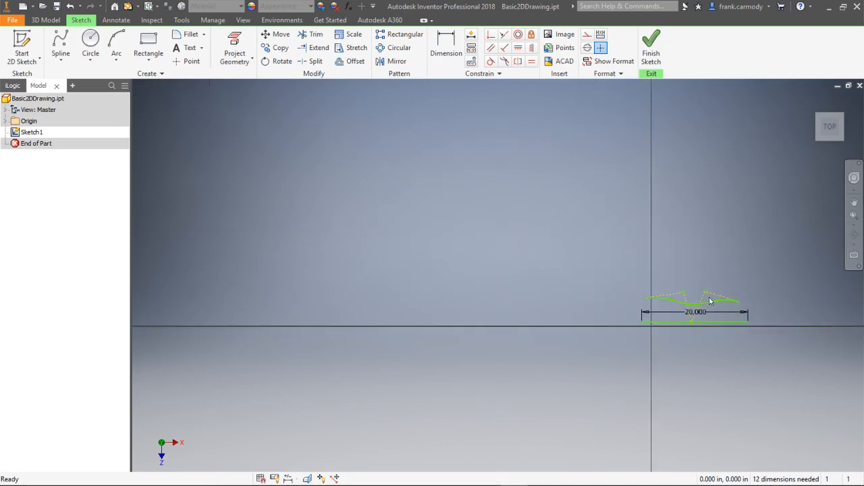
pyautogui.moveTo(710, 301); pyautogui.dragTo(787, 154)
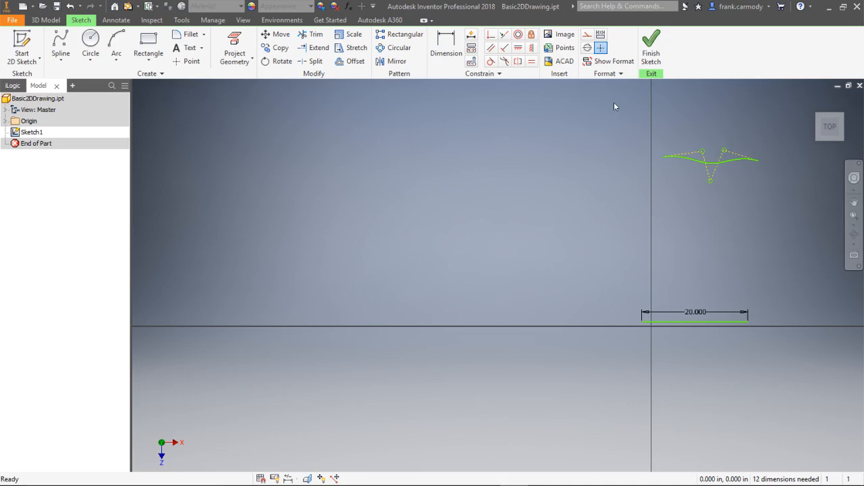
pyautogui.moveTo(614, 102); pyautogui.dragTo(784, 227)
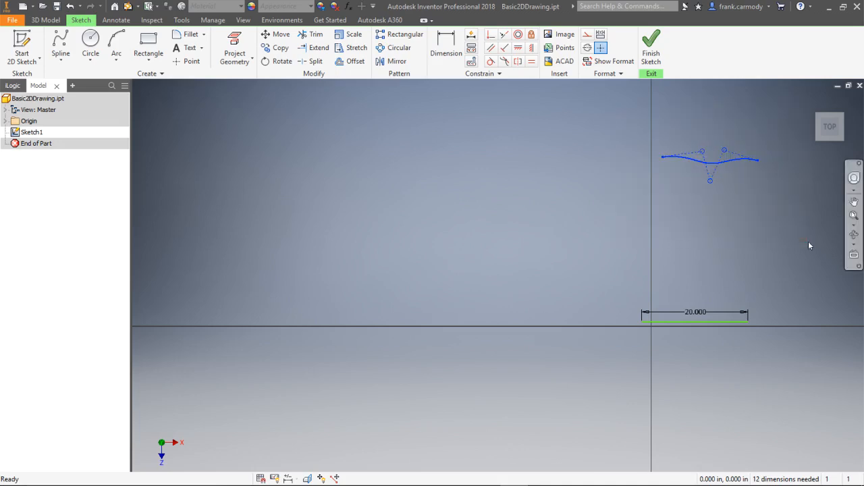
pyautogui.click(314, 281)
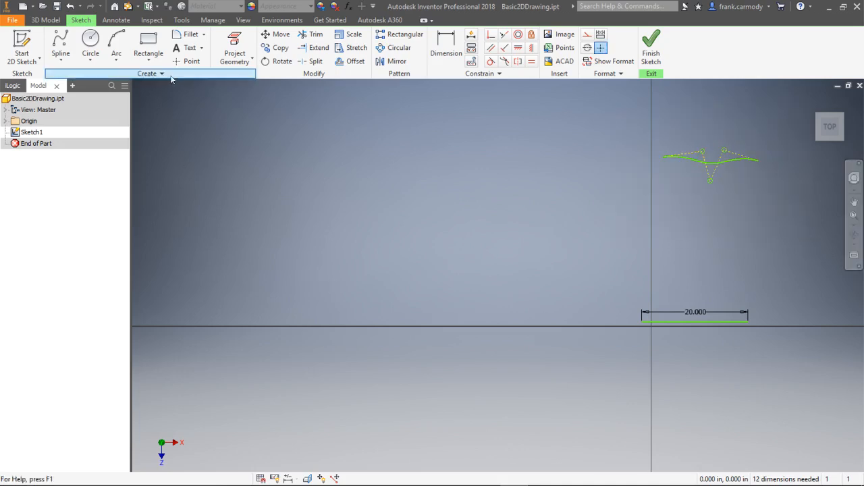
# - Draw a center point circle about 23.2 in in diameter to the left of the spline, and leave the Circle command
pyautogui.click(91, 45)
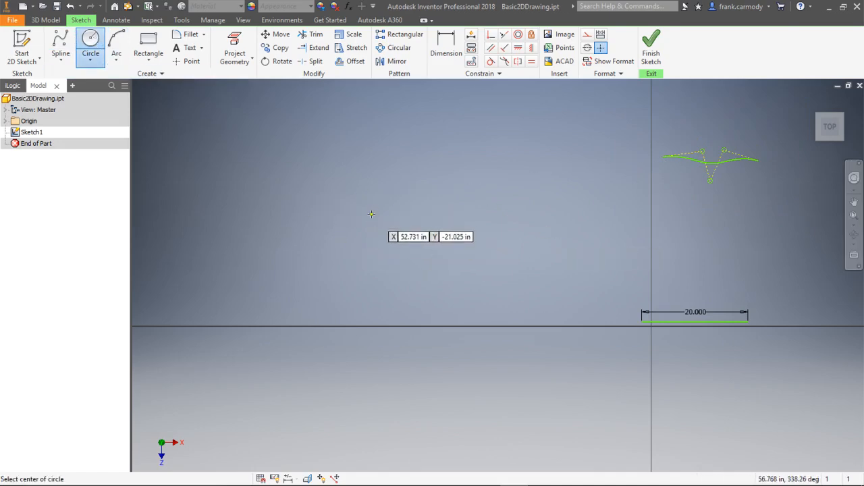
pyautogui.click(371, 214)
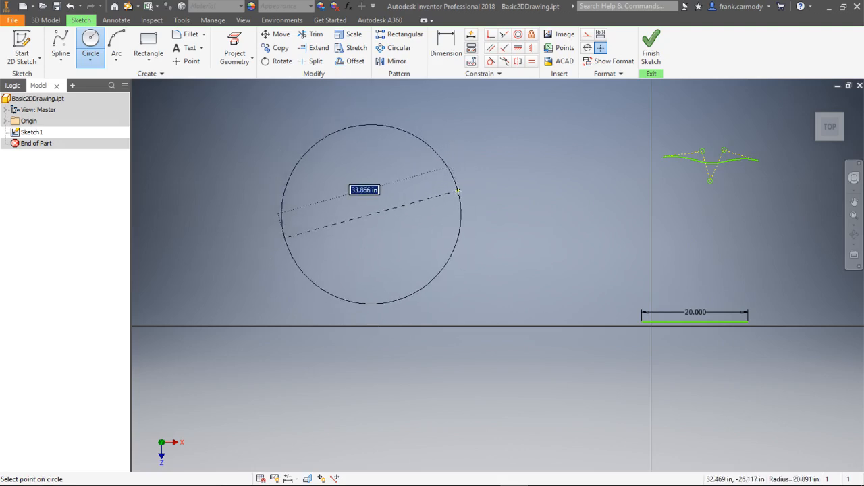
pyautogui.click(432, 201)
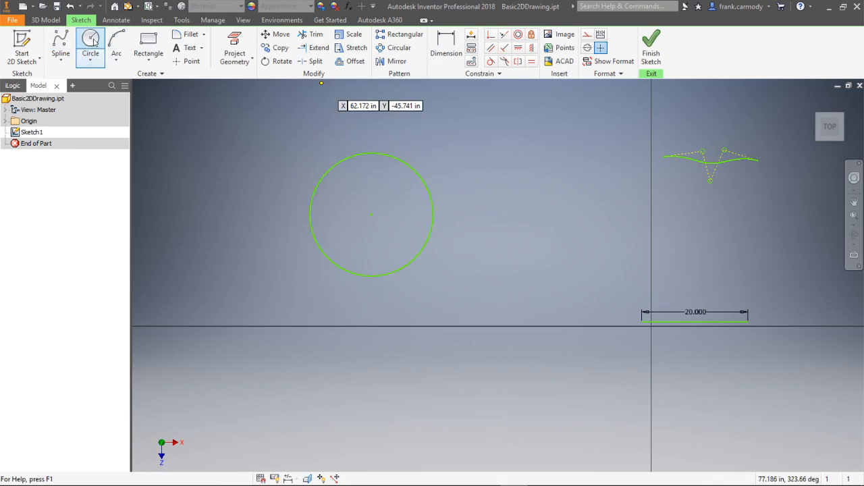
pyautogui.rightClick(446, 146)
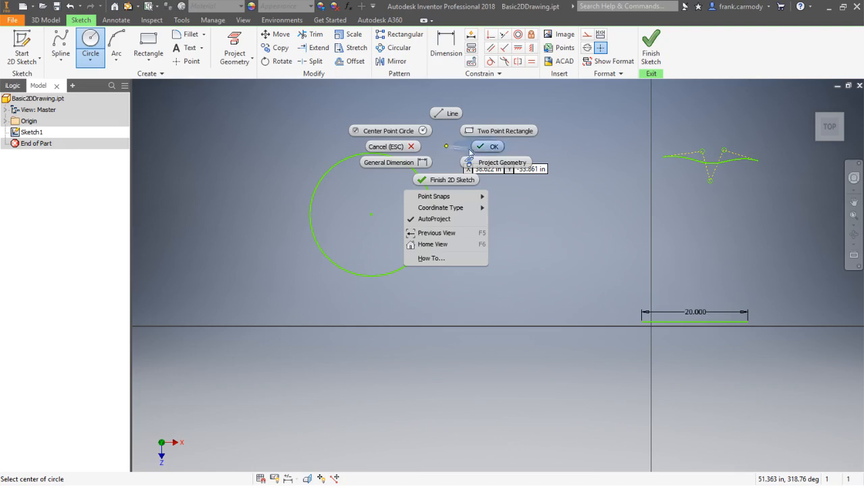
pyautogui.click(491, 147)
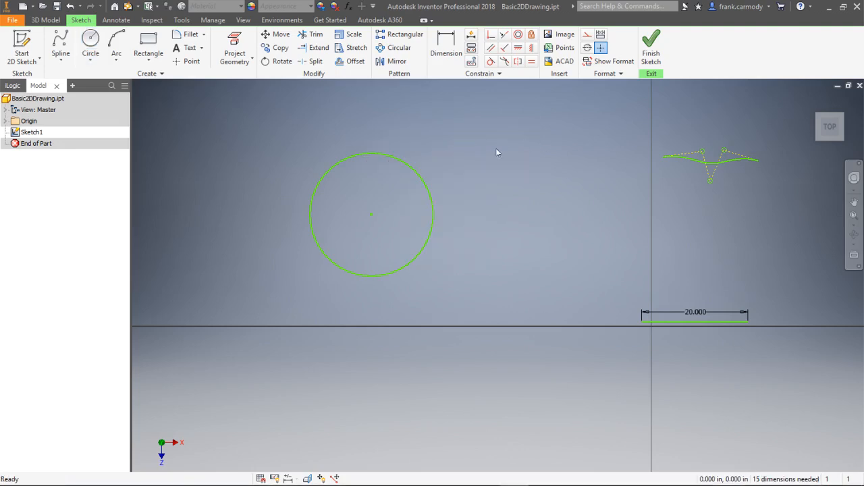
# - Dimension the circle's diameter outside its upper right edge and set it to 40 in
pyautogui.click(447, 49)
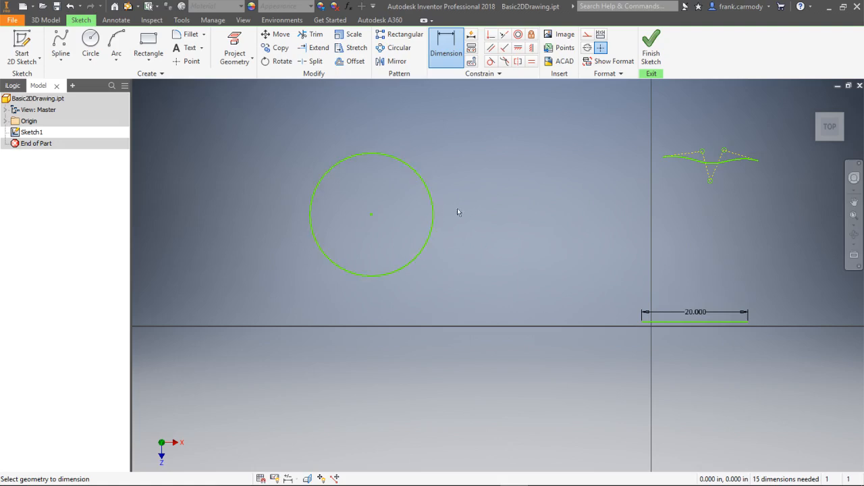
pyautogui.click(432, 201)
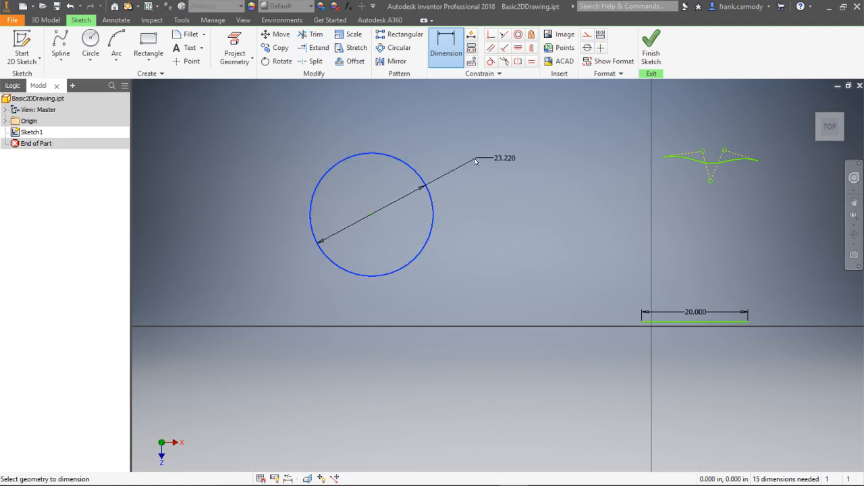
pyautogui.click(473, 160)
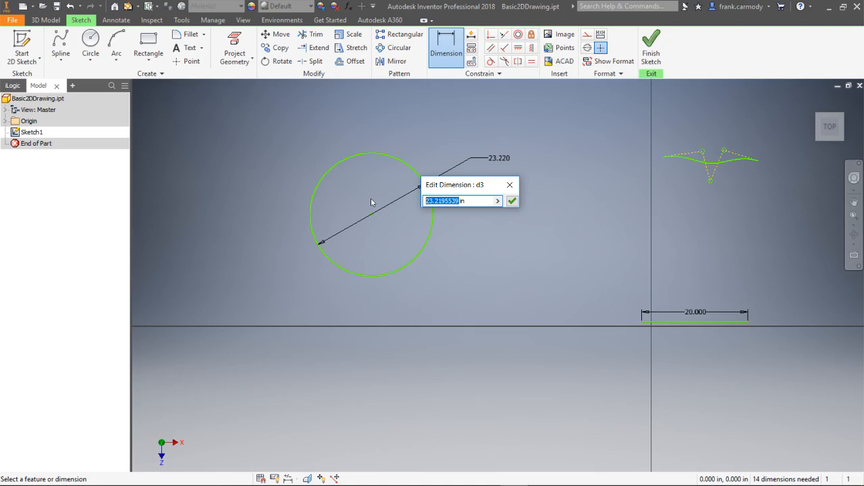
pyautogui.write('40')
pyautogui.press('Return')
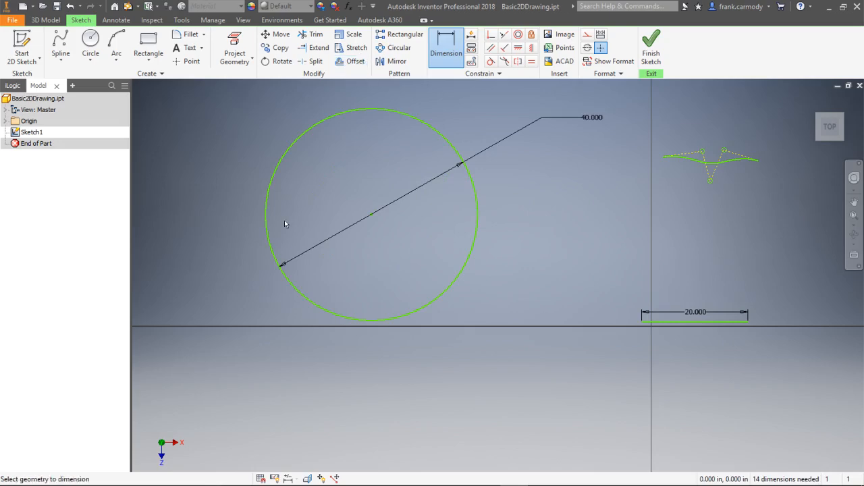
# - Draw a horizontal ellipse below and left of the circle, with half-axes of about 25.1 and 8.7 in, and leave the Ellipse command
pyautogui.click(90, 60)
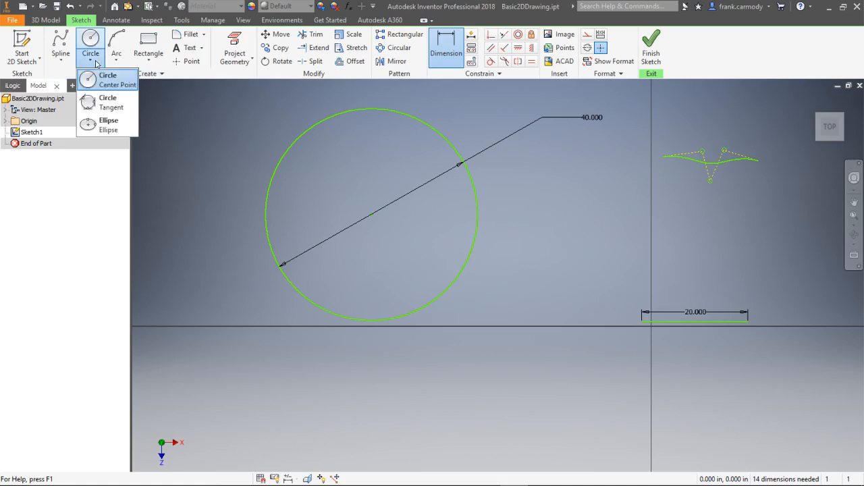
pyautogui.click(99, 125)
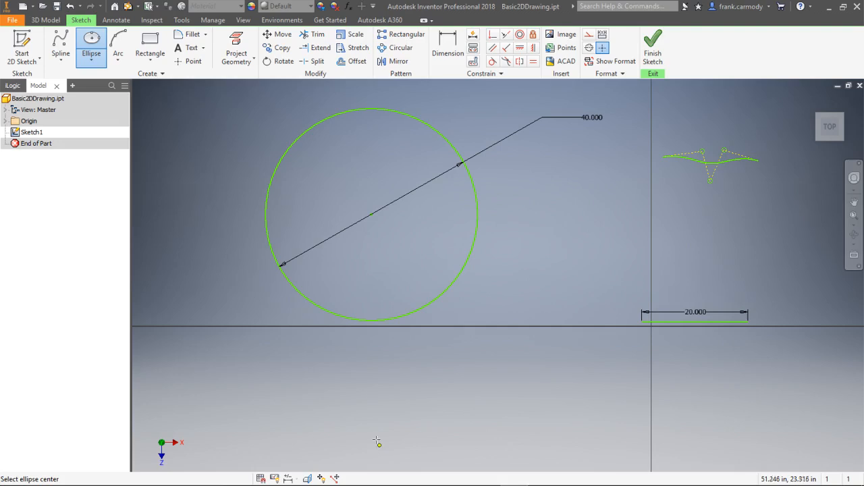
pyautogui.click(231, 410)
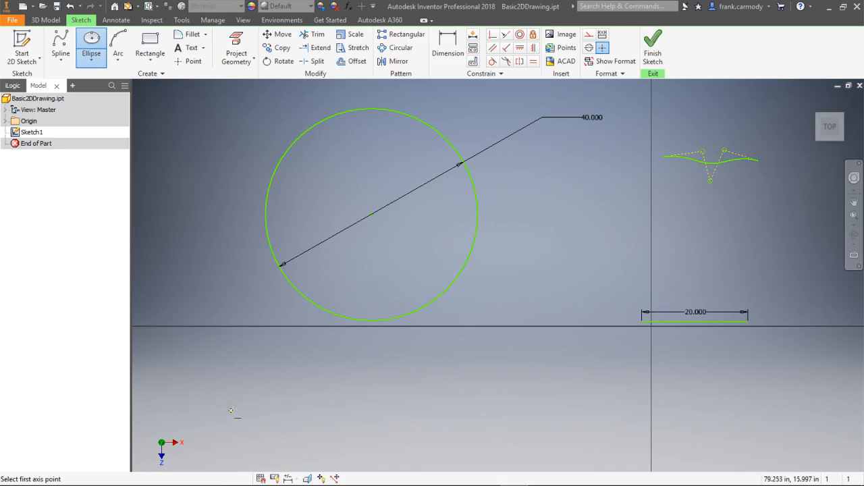
pyautogui.click(364, 410)
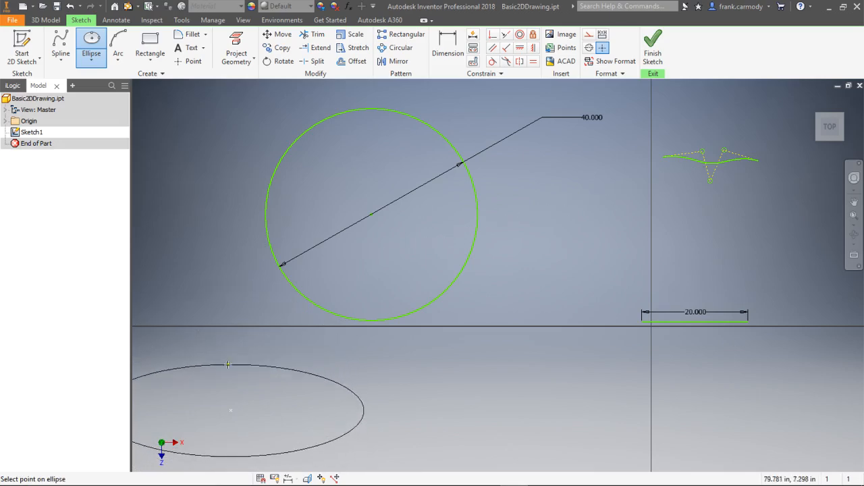
pyautogui.click(228, 364)
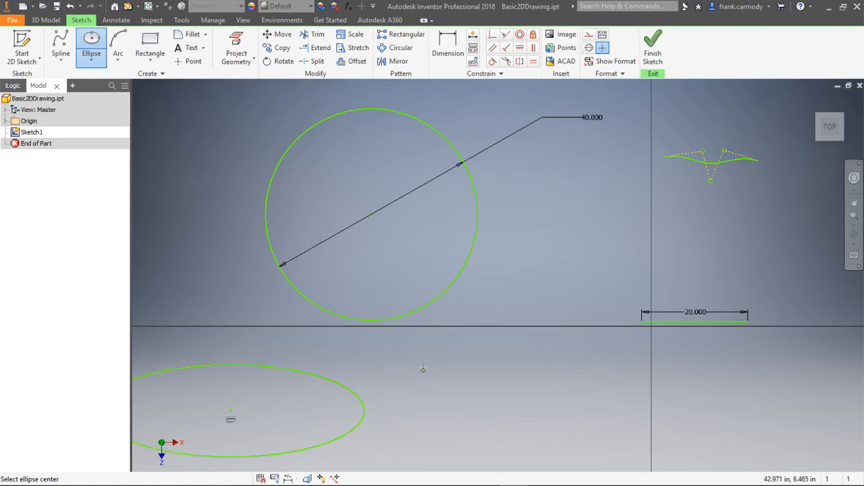
pyautogui.rightClick(392, 353)
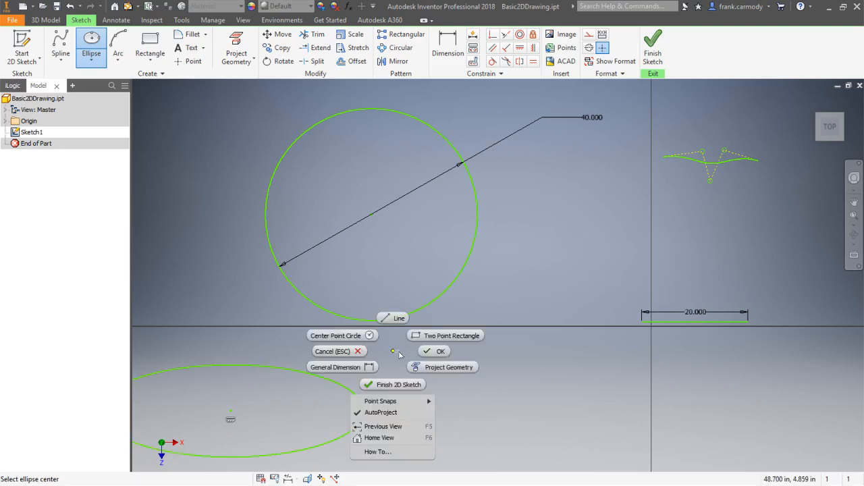
pyautogui.click(435, 351)
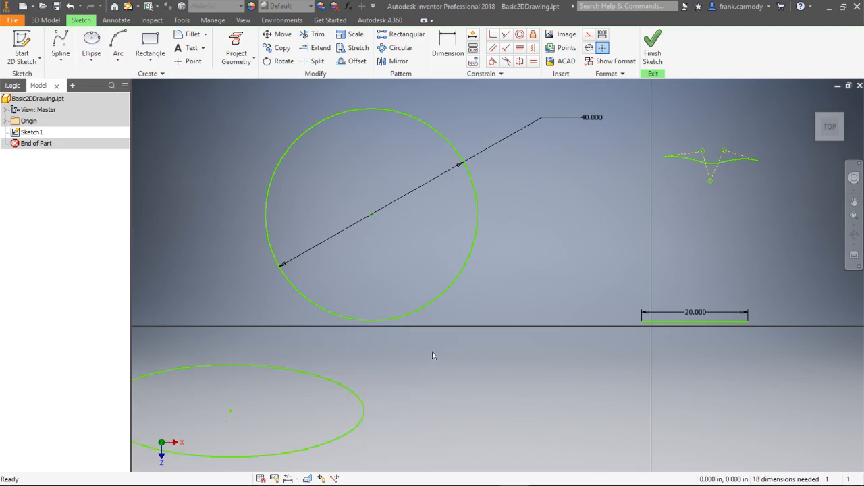
# - Dimension the ellipse's vertical half-axis to its right and set it to 10 in
pyautogui.click(456, 40)
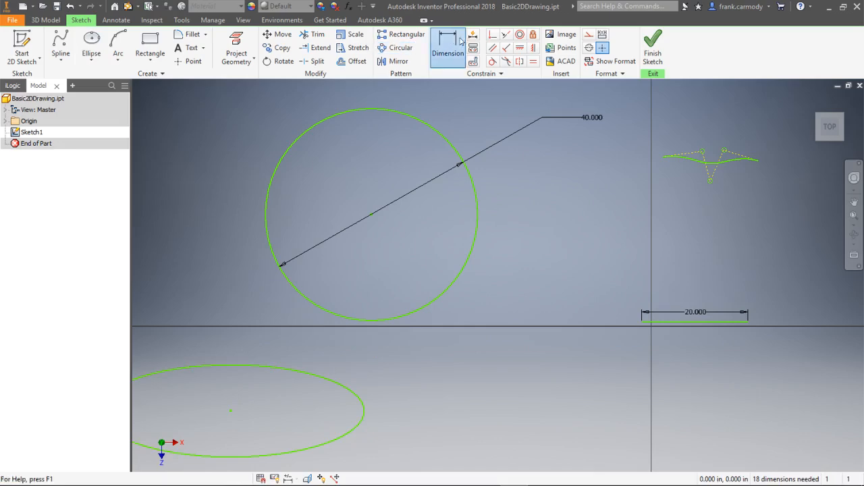
pyautogui.click(367, 409)
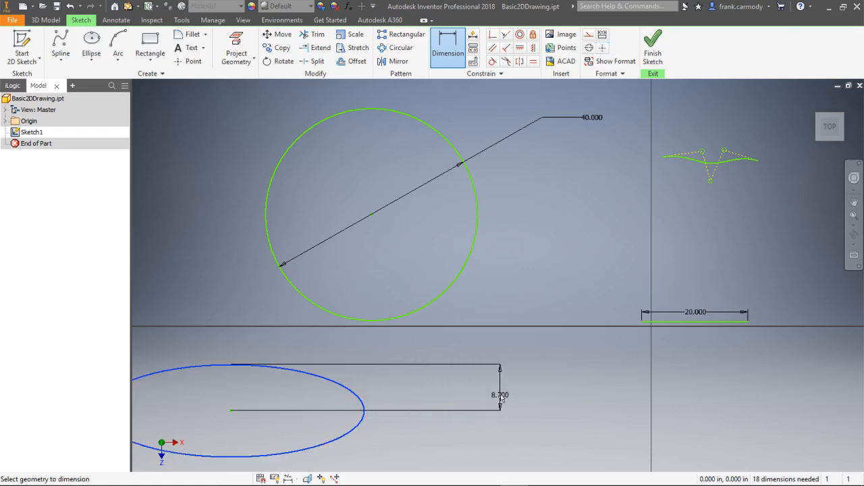
pyautogui.click(500, 390)
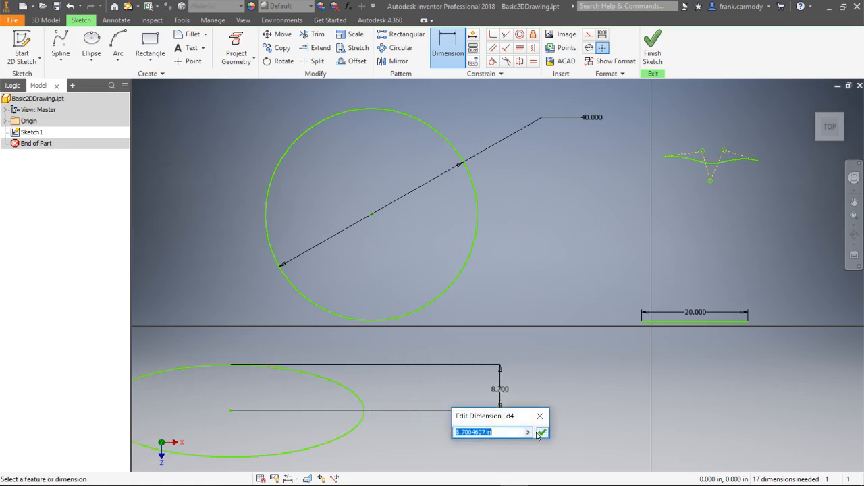
pyautogui.moveTo(489, 432); pyautogui.dragTo(435, 433)
pyautogui.write('10')
pyautogui.press('Return')
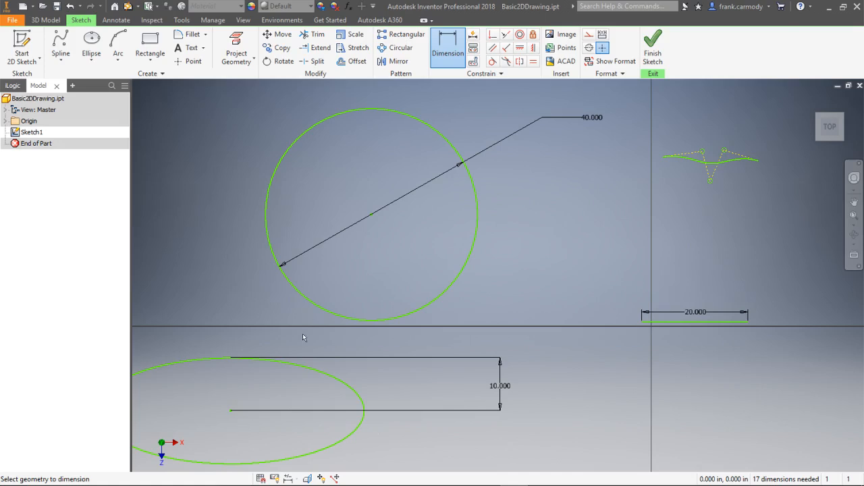
# - Dimension the ellipse's horizontal half-axis above it and set it to 20 in
pyautogui.click(185, 362)
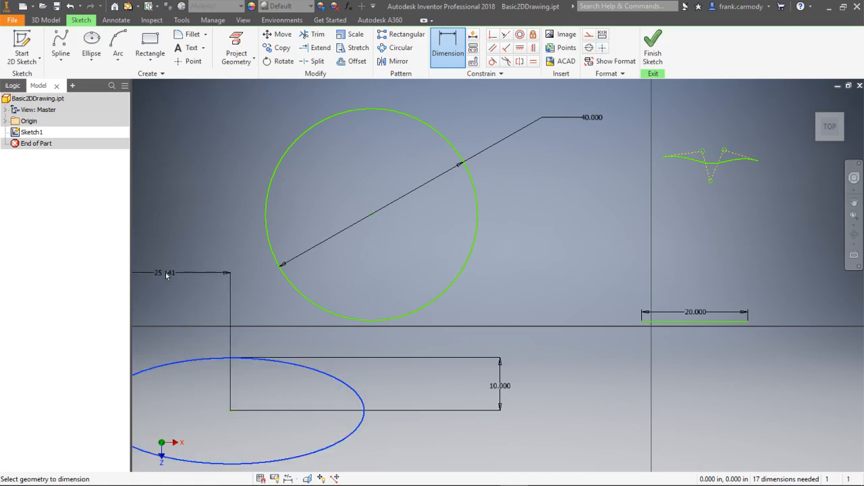
pyautogui.click(166, 276)
pyautogui.moveTo(153, 320); pyautogui.dragTo(86, 320)
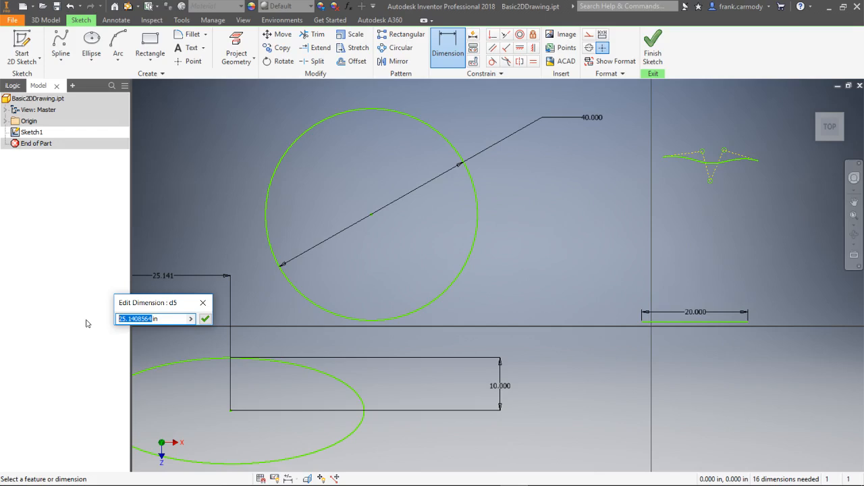
pyautogui.write('20')
pyautogui.press('Return')
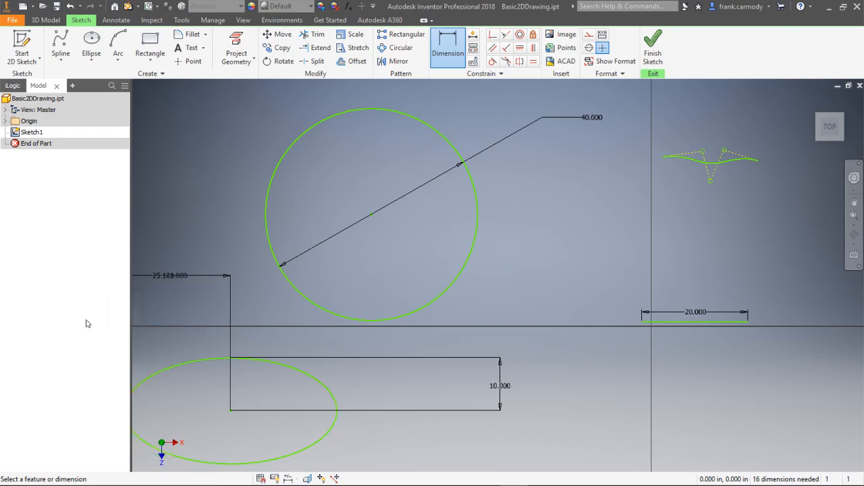
# - Draw a wide three point arc with a radius of about 65 in, bulging upward above the circle, and finish the Arc command
pyautogui.scroll(-3, 559, 335)
pyautogui.scroll(5, 555, 336)
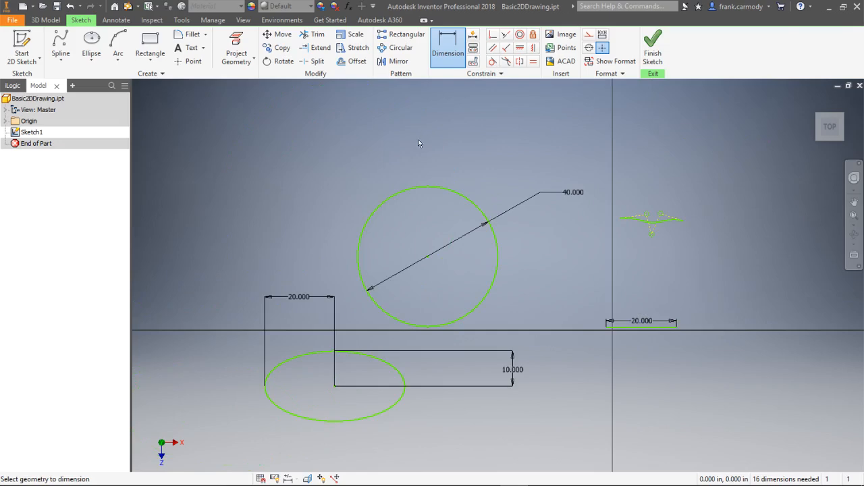
pyautogui.click(91, 60)
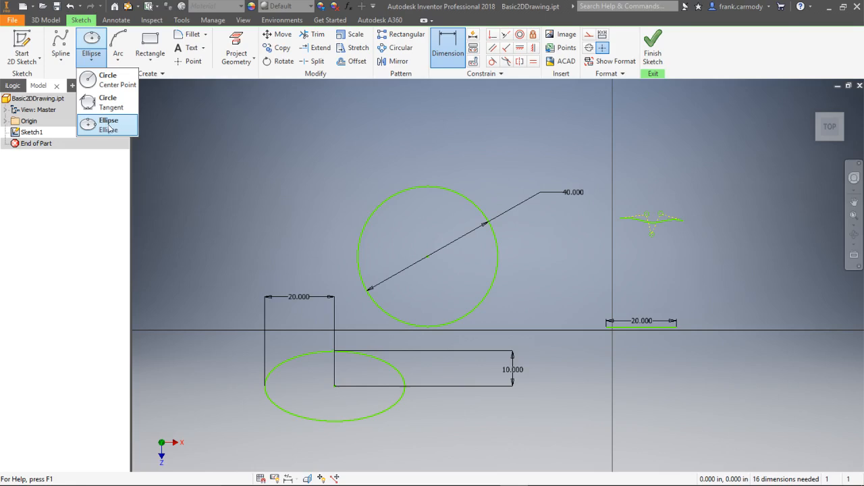
pyautogui.click(118, 61)
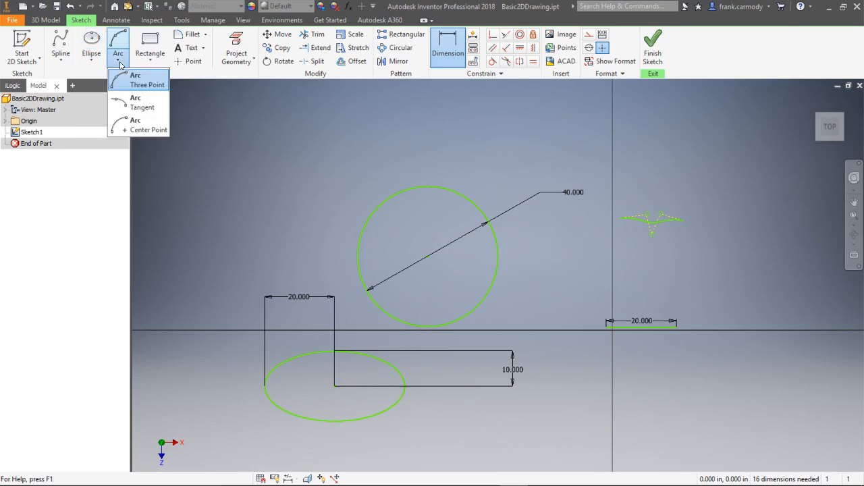
pyautogui.click(147, 87)
pyautogui.click(181, 152)
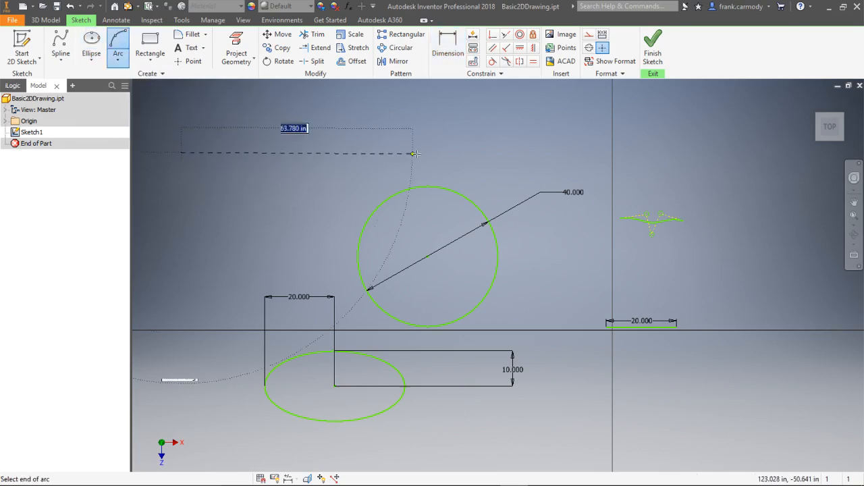
pyautogui.click(480, 152)
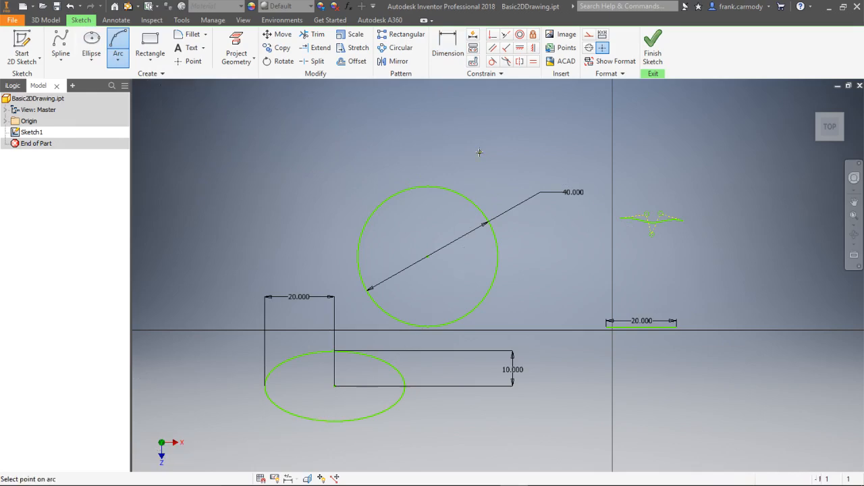
pyautogui.click(337, 96)
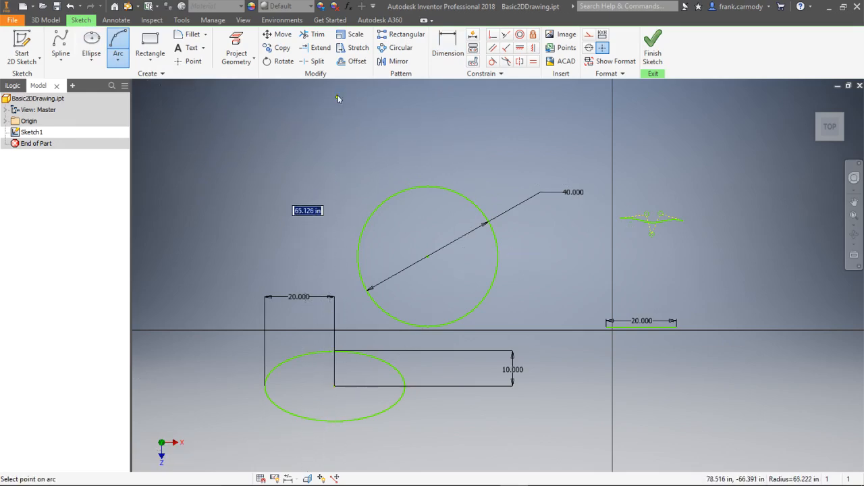
pyautogui.rightClick(367, 117)
pyautogui.click(398, 116)
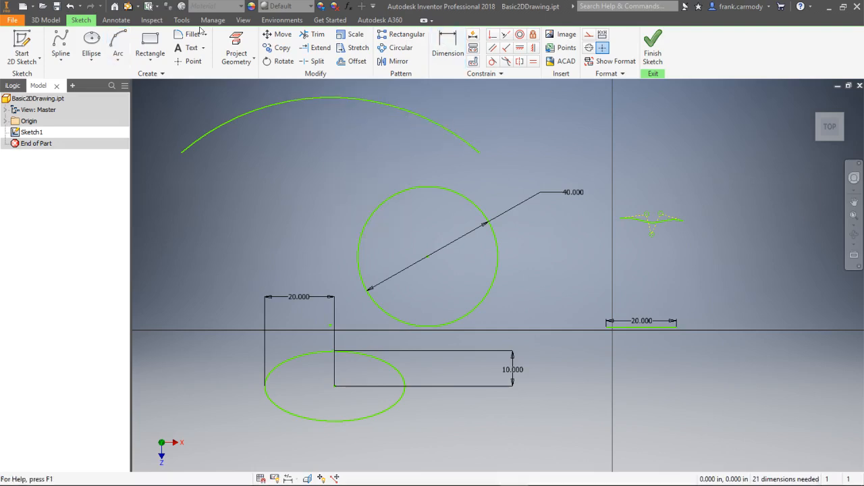
# - Dimension the three point arc's radius just beyond its right end and set it to 75 in
pyautogui.click(457, 47)
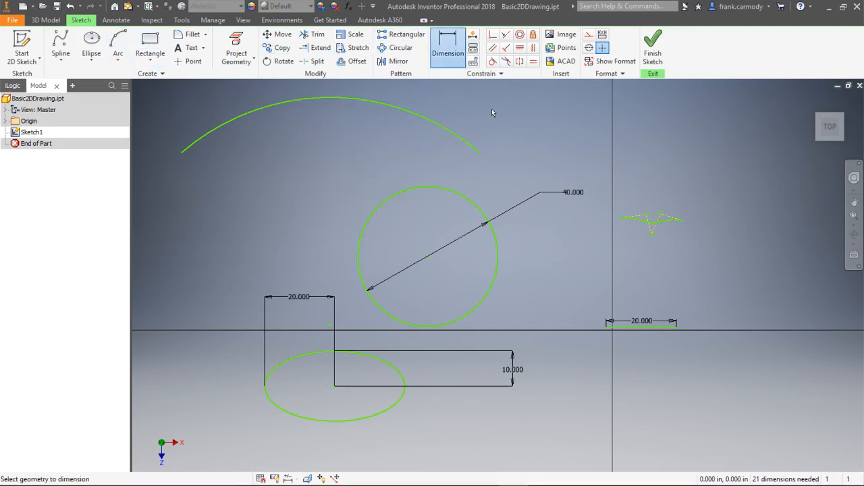
pyautogui.click(432, 118)
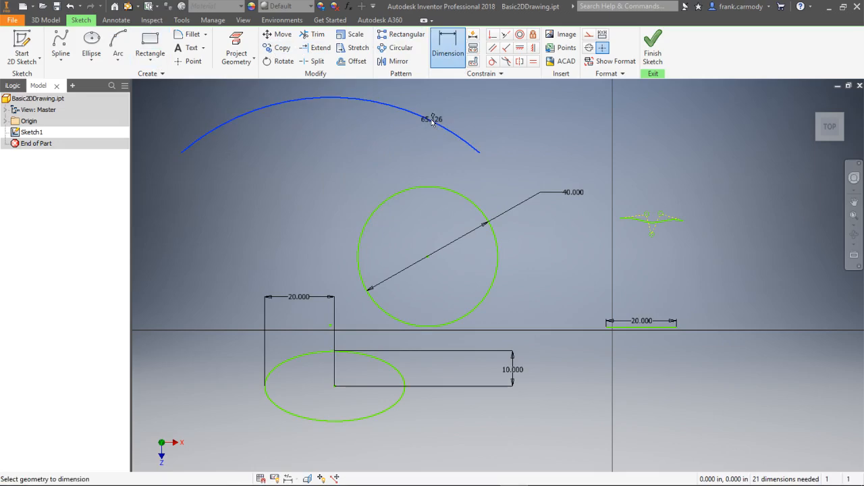
pyautogui.click(508, 102)
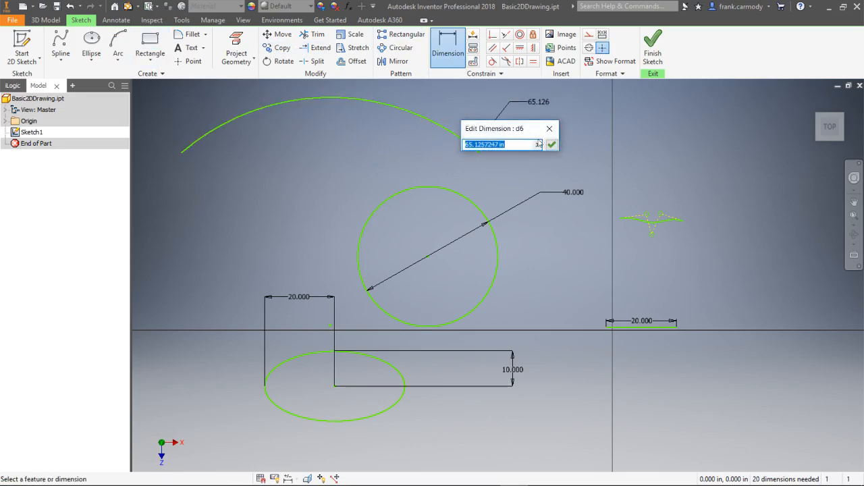
pyautogui.moveTo(500, 145); pyautogui.dragTo(421, 143)
pyautogui.write('80')
pyautogui.press('Return')
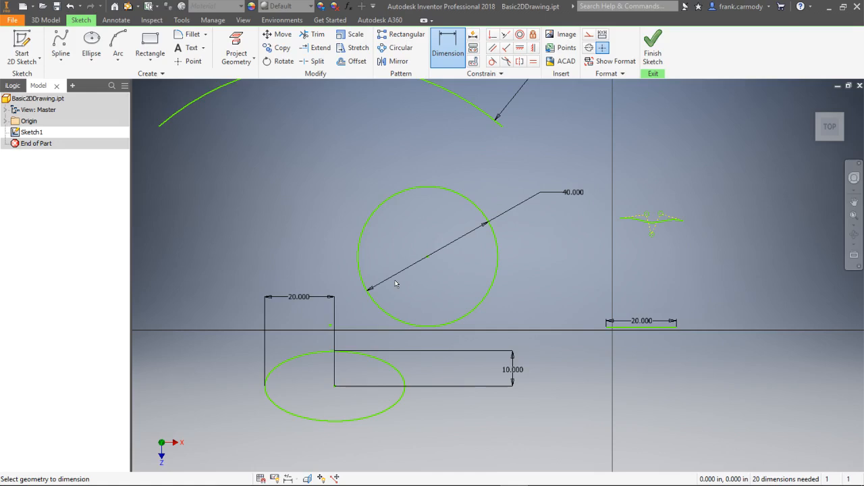
# - Draw a two point rectangle about 223 by 85 in, above and to the left of the arc
pyautogui.click(118, 62)
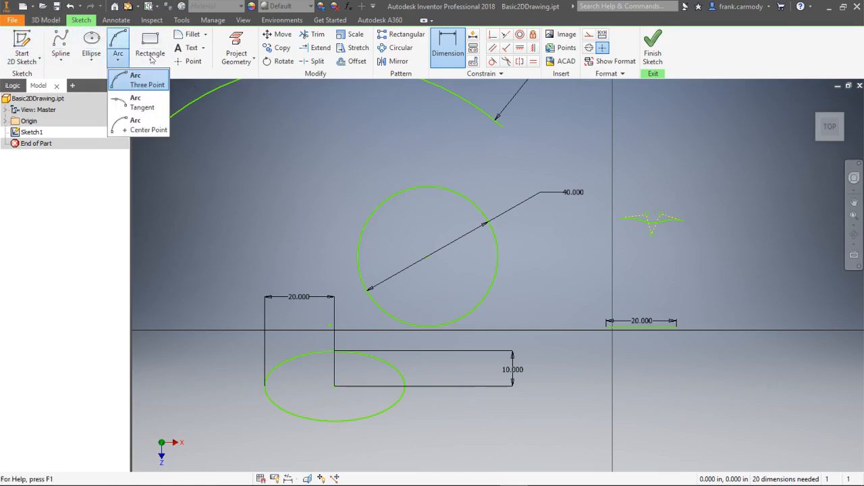
pyautogui.click(150, 59)
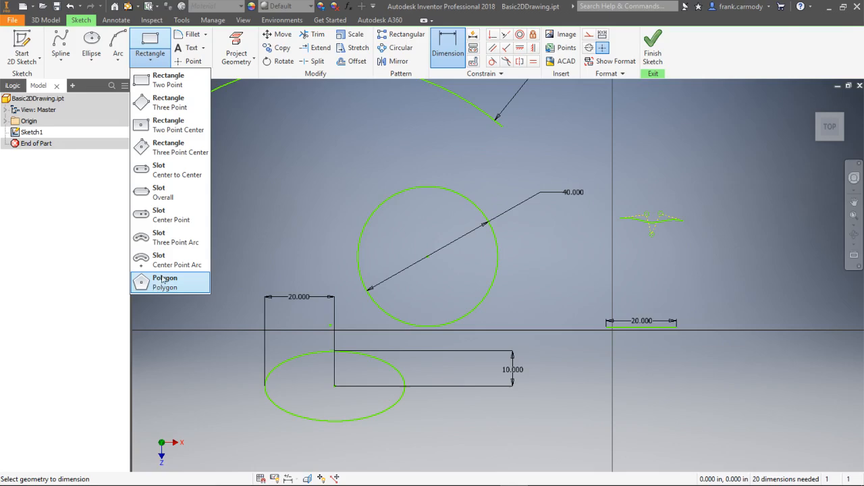
pyautogui.scroll(-4, 467, 278)
pyautogui.scroll(6, 468, 279)
pyautogui.scroll(6, 468, 280)
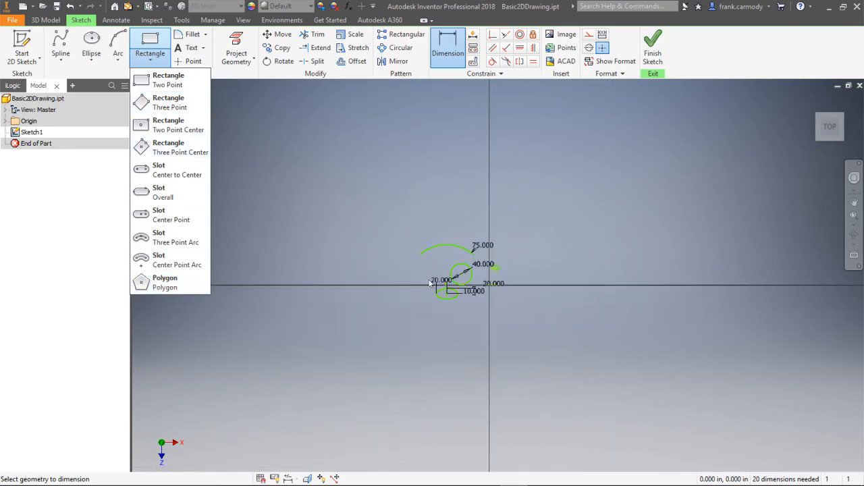
pyautogui.scroll(-3, 271, 152)
pyautogui.click(168, 79)
pyautogui.click(305, 218)
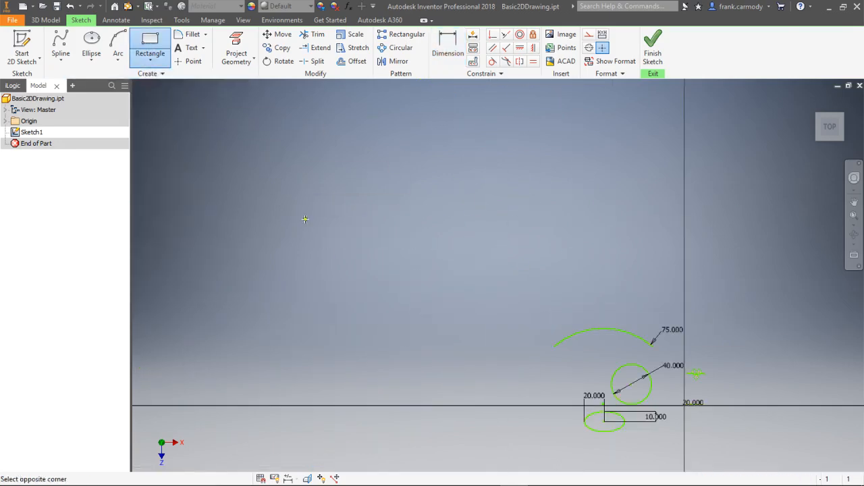
pyautogui.click(531, 305)
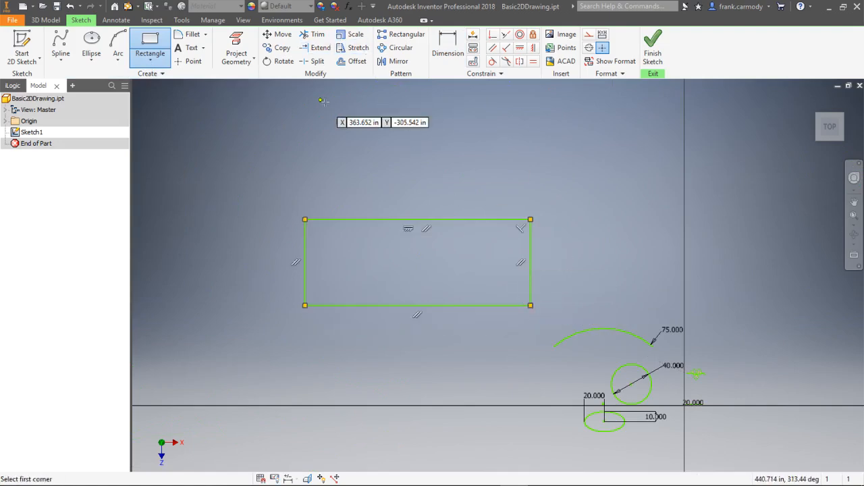
# - Dimension the rectangle's width above its upper edge and set it to 100 in
pyautogui.click(449, 51)
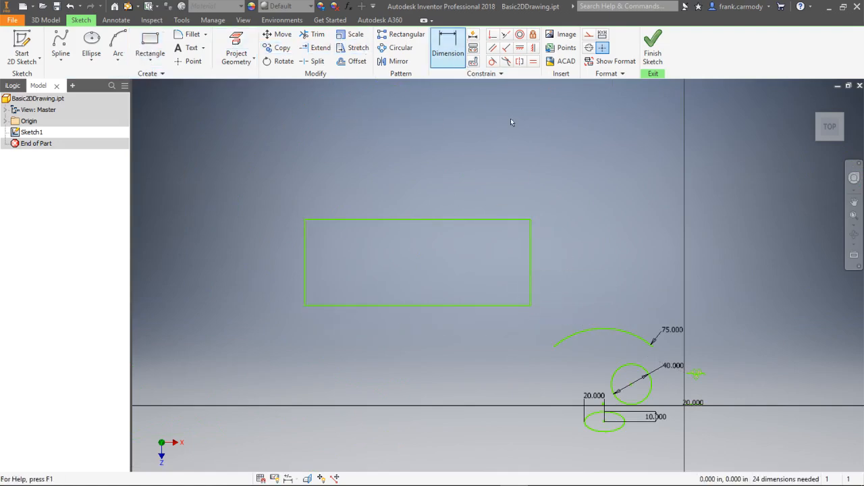
pyautogui.click(424, 223)
pyautogui.click(419, 162)
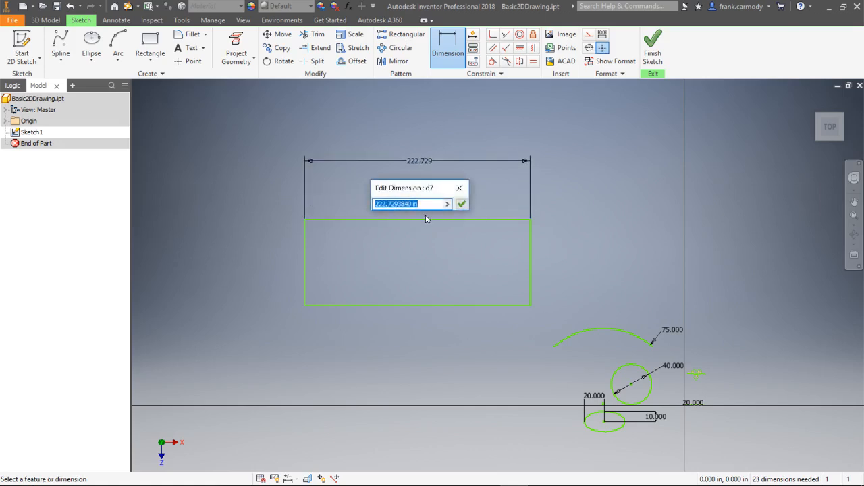
pyautogui.write('100')
pyautogui.press('Return')
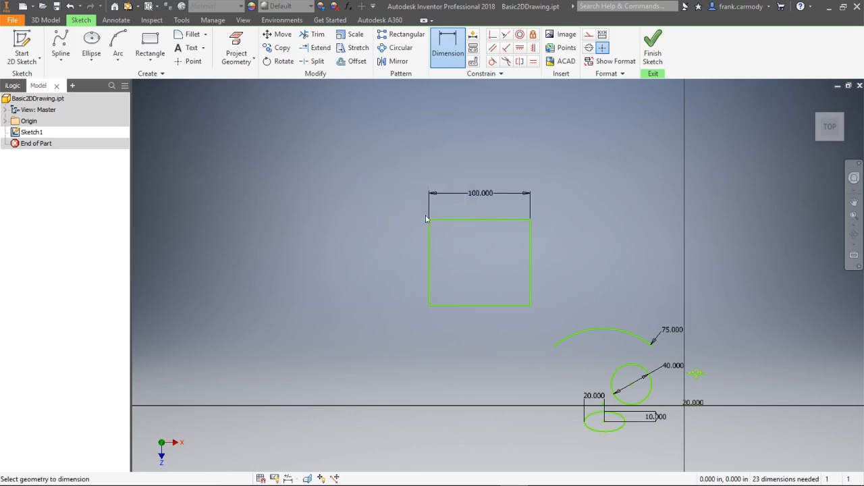
# - Dimension the rectangle's height to its left, set it to 100 in and leave the Dimension command
pyautogui.click(430, 258)
pyautogui.click(346, 269)
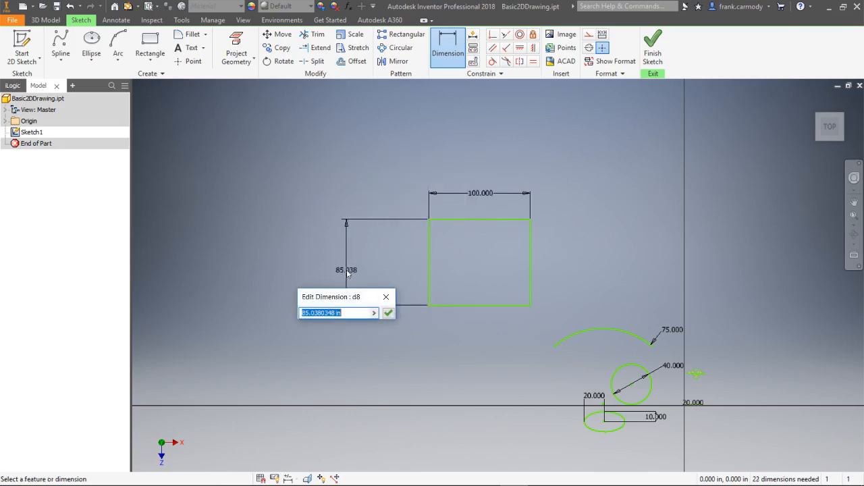
pyautogui.write('100')
pyautogui.press('Return')
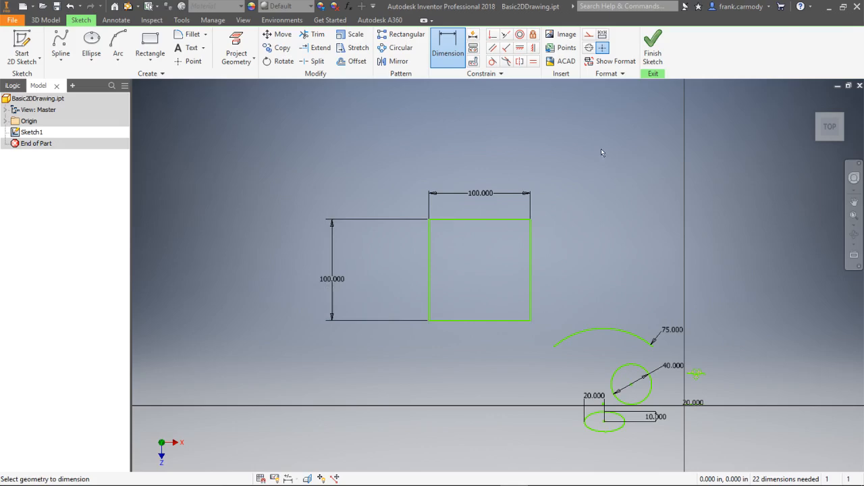
pyautogui.rightClick(568, 135)
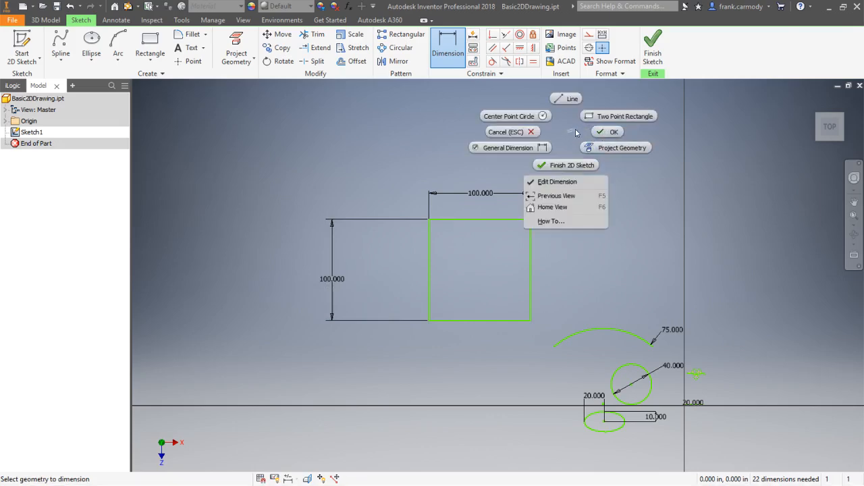
pyautogui.click(515, 132)
# - Show all constraints in the sketch
pyautogui.rightClick(583, 151)
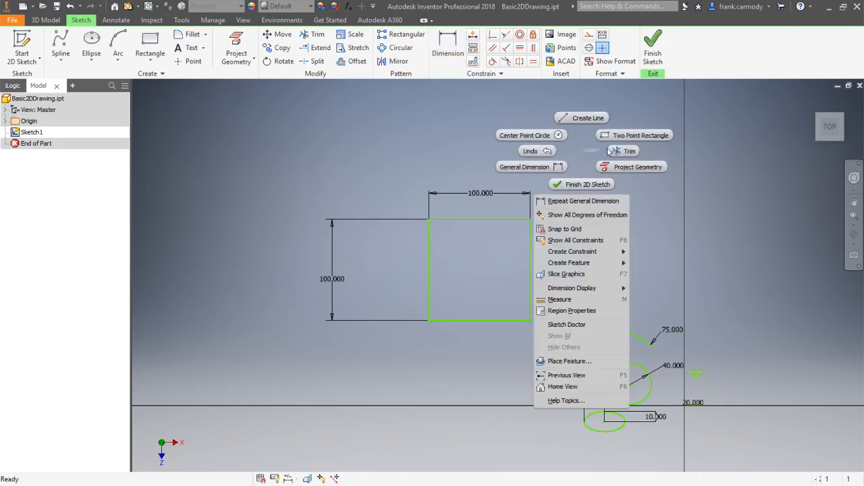
pyautogui.click(580, 158)
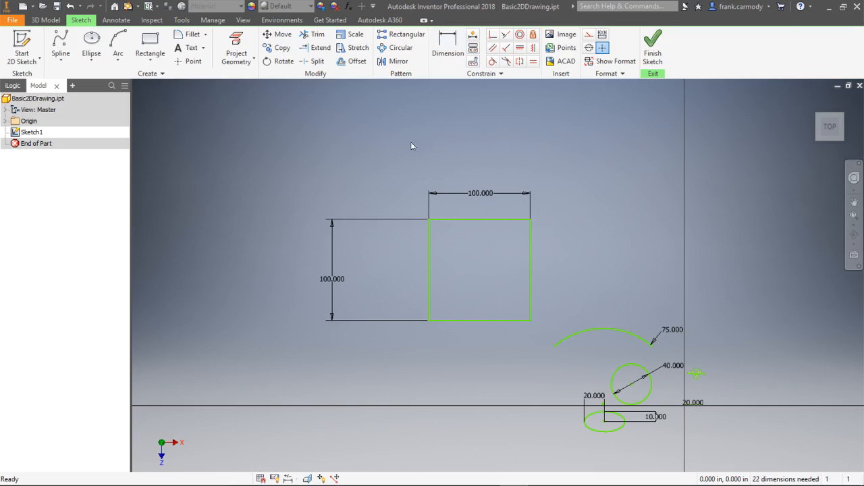
pyautogui.rightClick(428, 147)
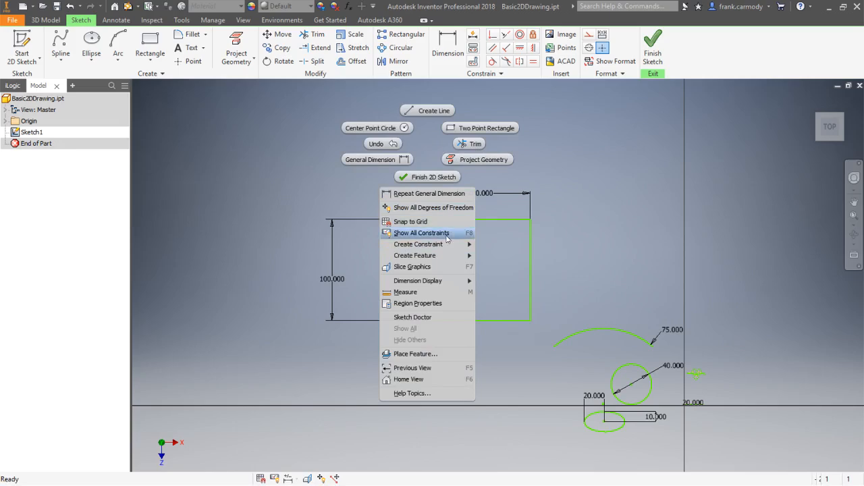
pyautogui.rightClick(629, 162)
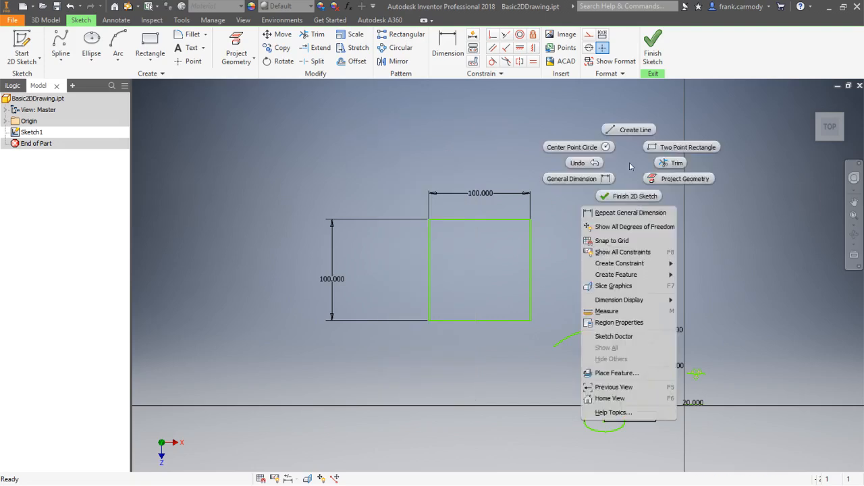
pyautogui.click(623, 252)
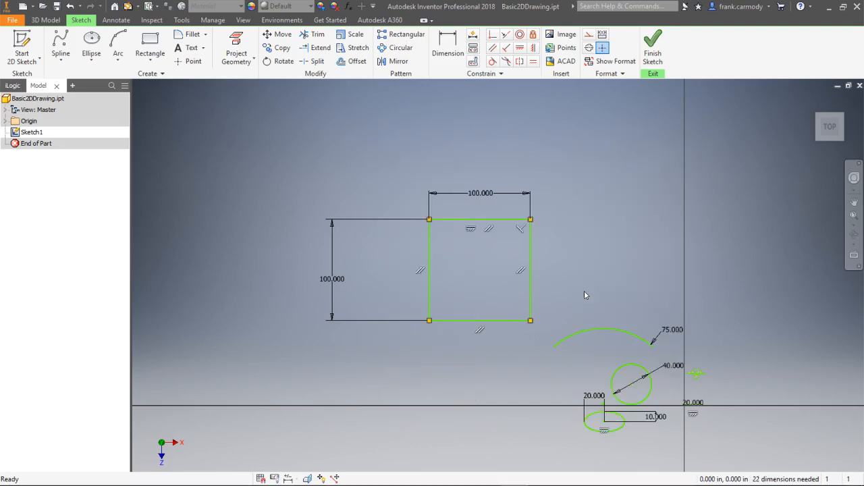
# - Draw a six-sided polygon with horizontal upper and lower sides, below and left of the square, and finish the Polygon command
pyautogui.scroll(1, 559, 290)
pyautogui.scroll(-4, 559, 291)
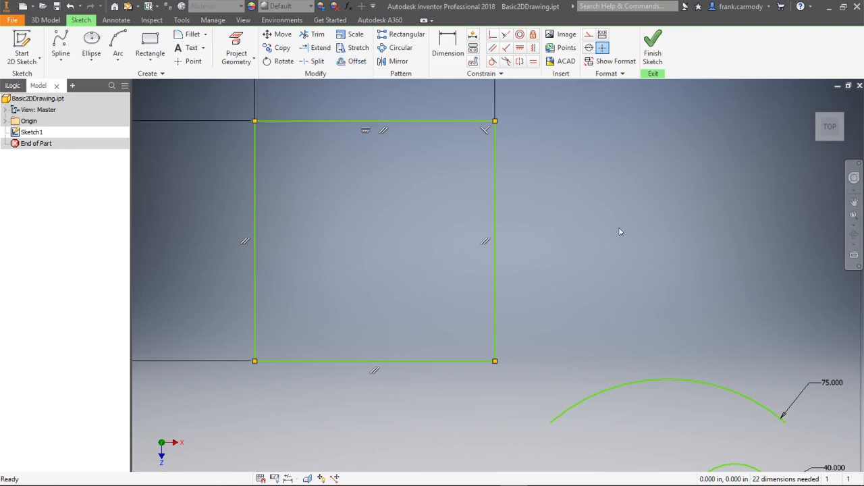
pyautogui.scroll(-5, 619, 227)
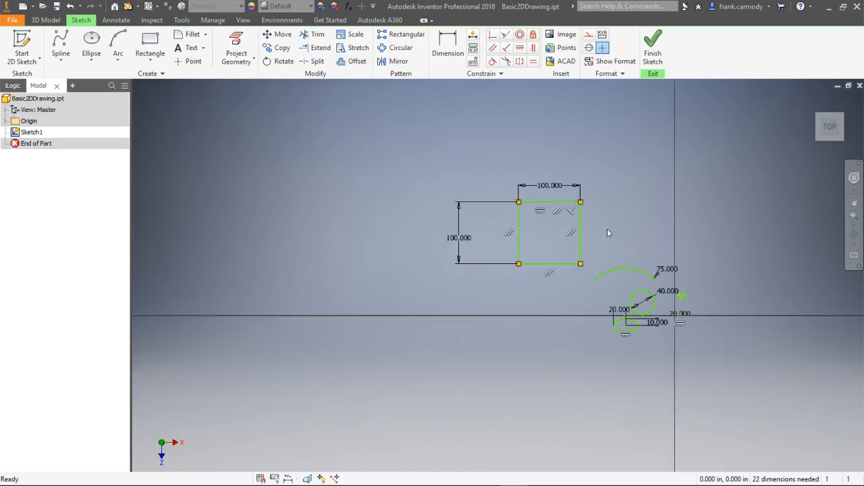
pyautogui.scroll(3, 605, 234)
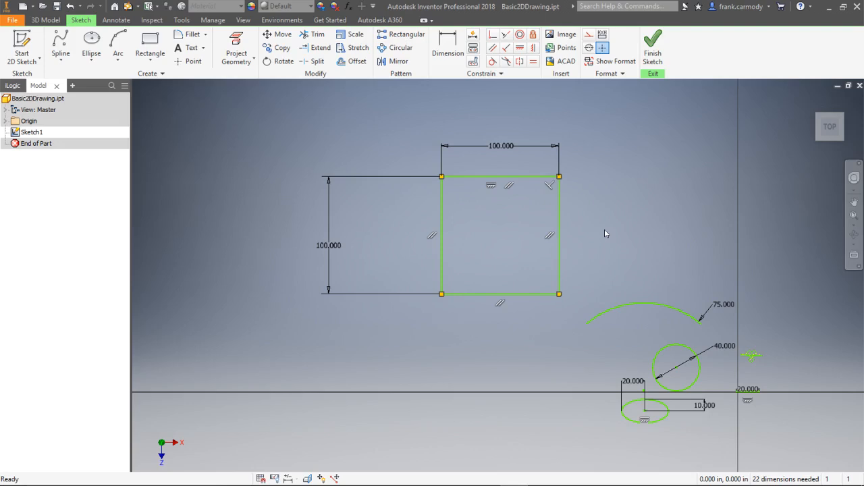
pyautogui.click(150, 60)
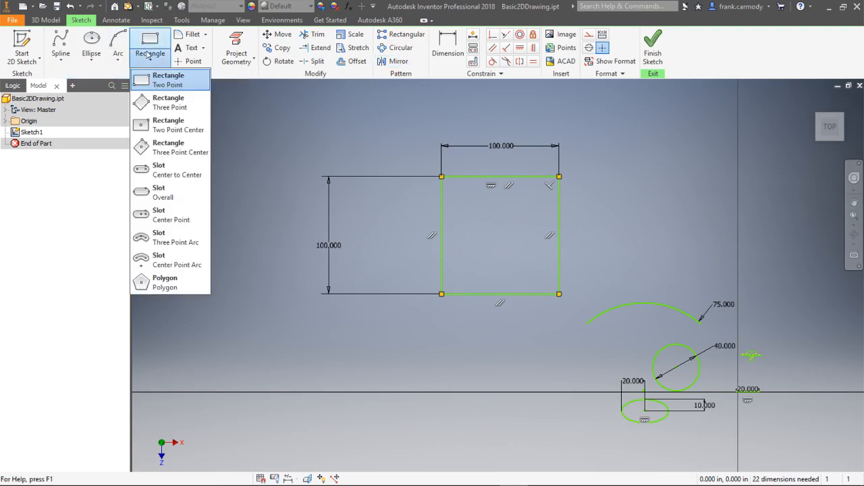
pyautogui.click(165, 282)
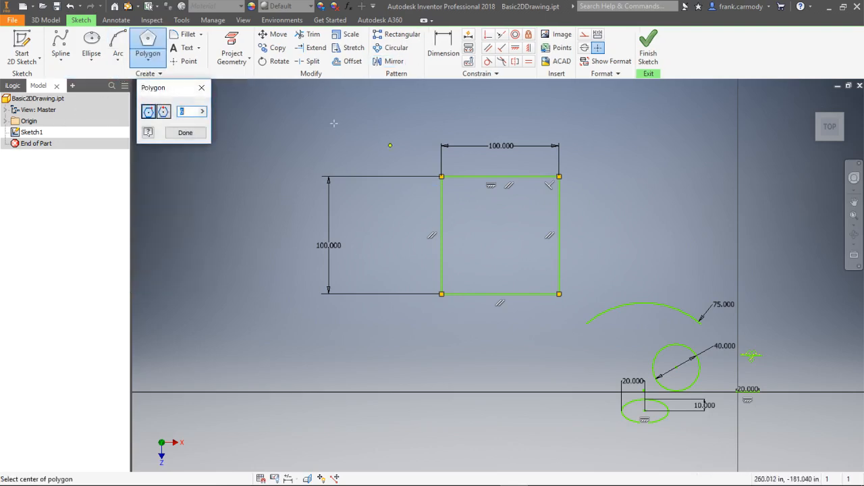
pyautogui.click(190, 134)
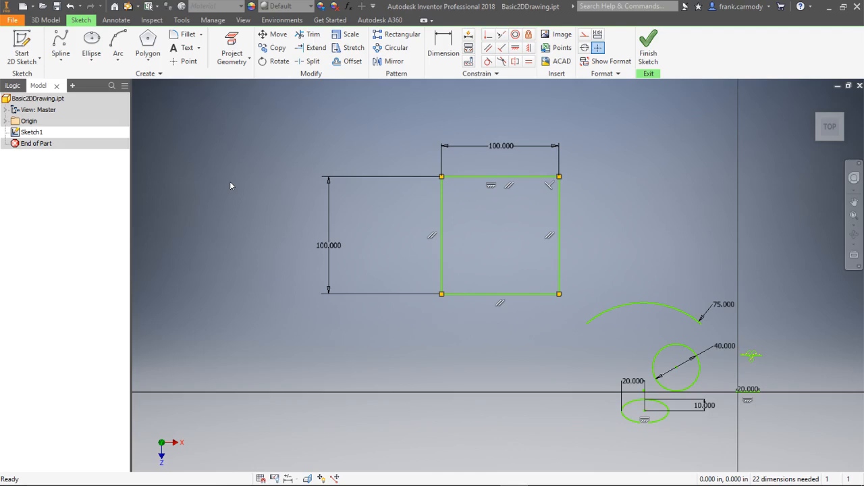
pyautogui.click(148, 48)
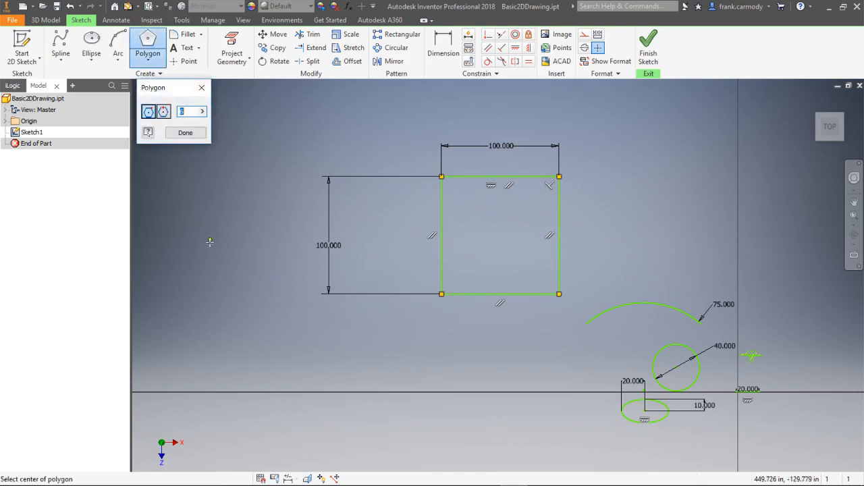
pyautogui.click(180, 343)
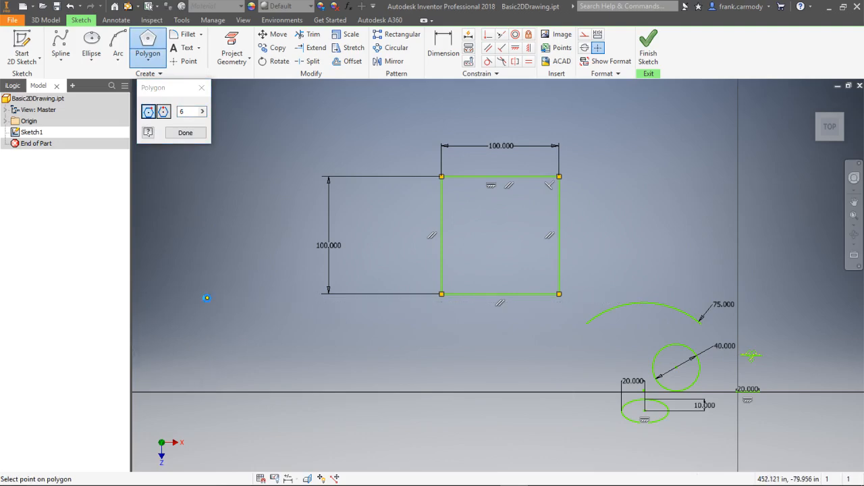
pyautogui.click(206, 298)
pyautogui.click(185, 132)
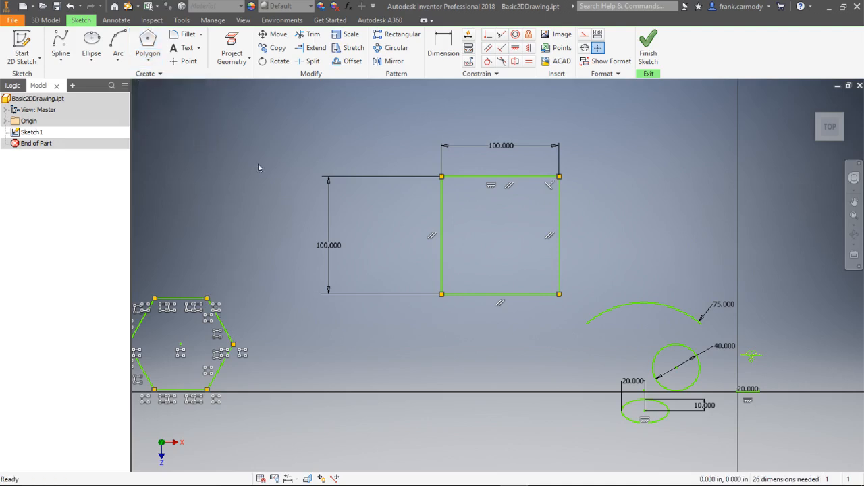
pyautogui.click(449, 41)
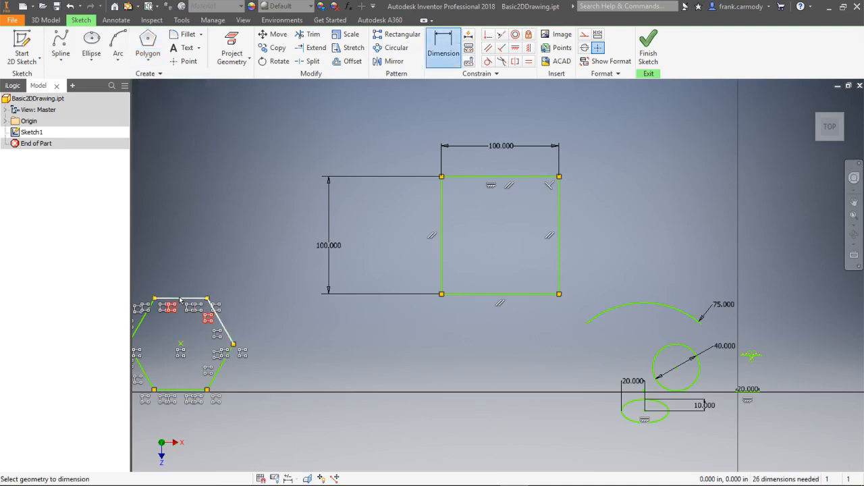
pyautogui.click(180, 300)
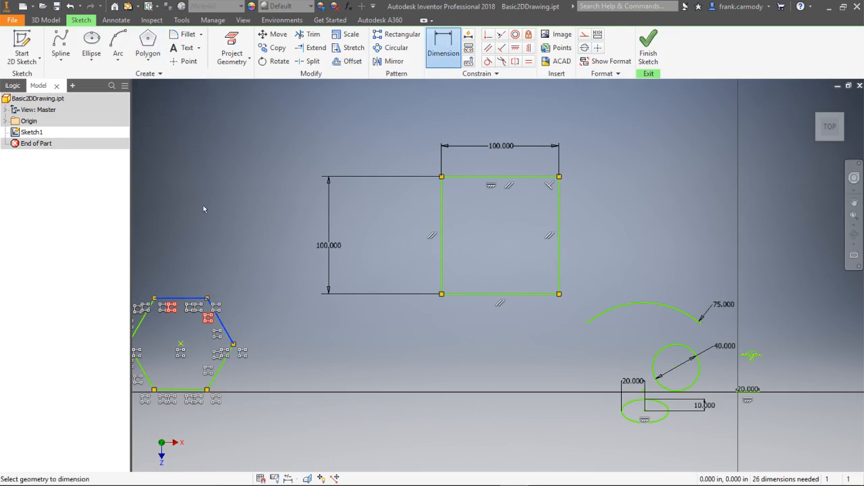
pyautogui.click(174, 391)
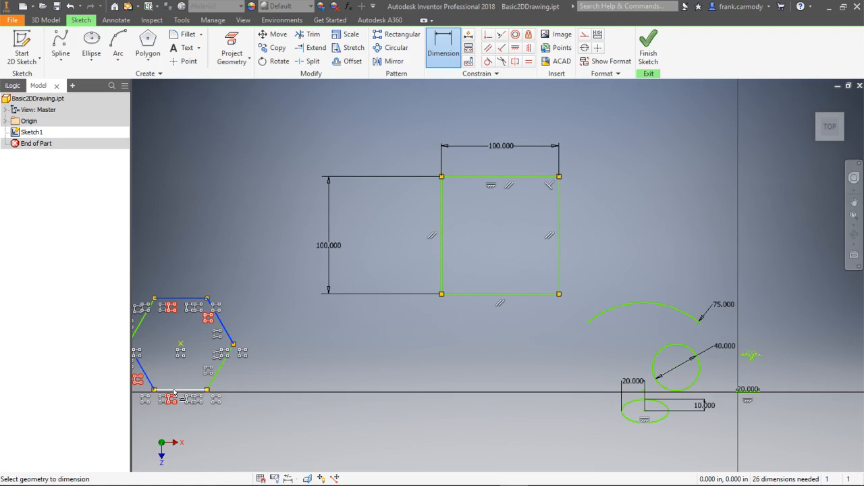
pyautogui.rightClick(260, 291)
pyautogui.click(309, 296)
pyautogui.rightClick(264, 291)
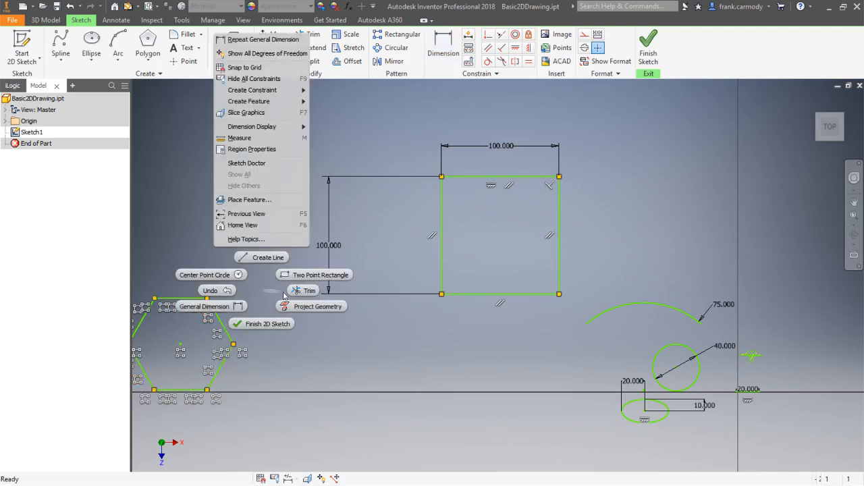
pyautogui.click(204, 307)
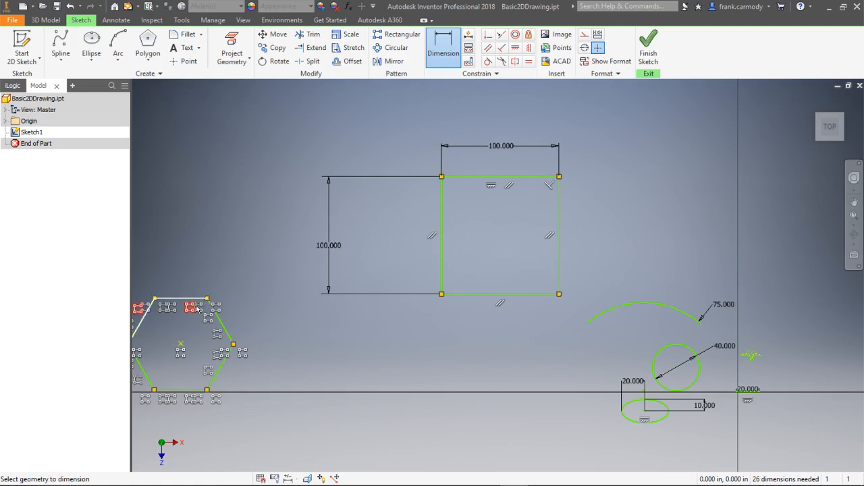
pyautogui.scroll(4, 199, 306)
pyautogui.scroll(-7, 198, 303)
pyautogui.scroll(3, 211, 325)
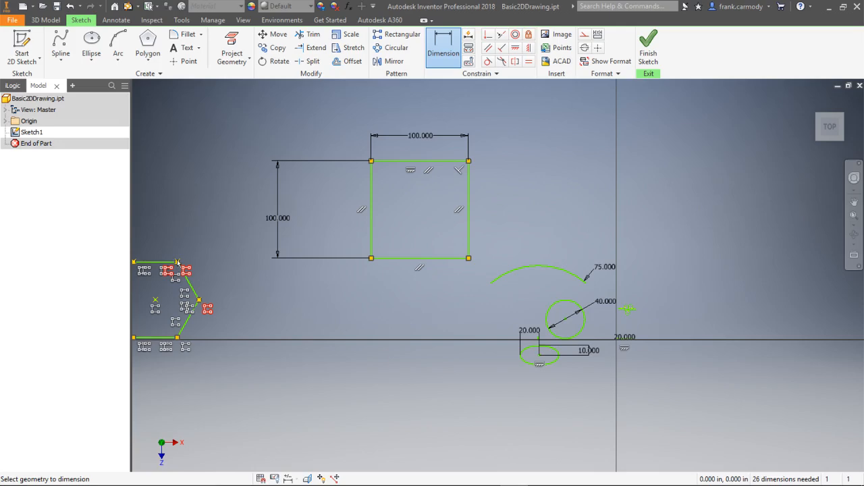
pyautogui.scroll(5, 201, 299)
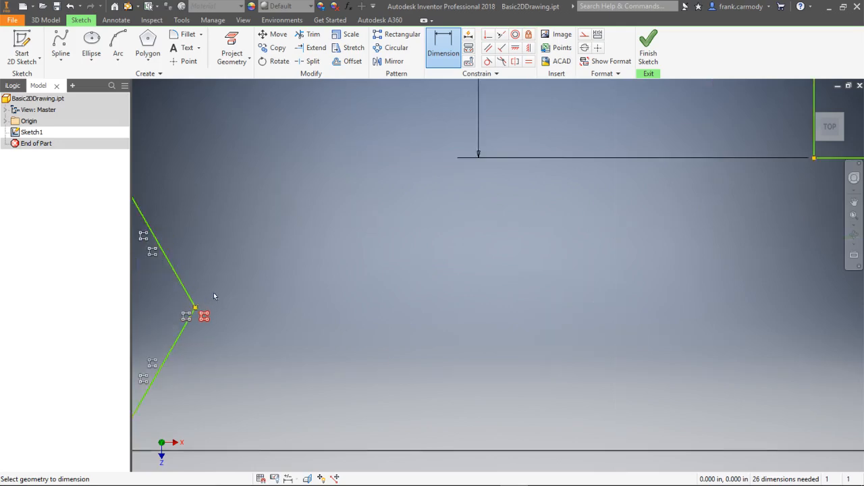
pyautogui.scroll(-5, 213, 297)
pyautogui.rightClick(310, 318)
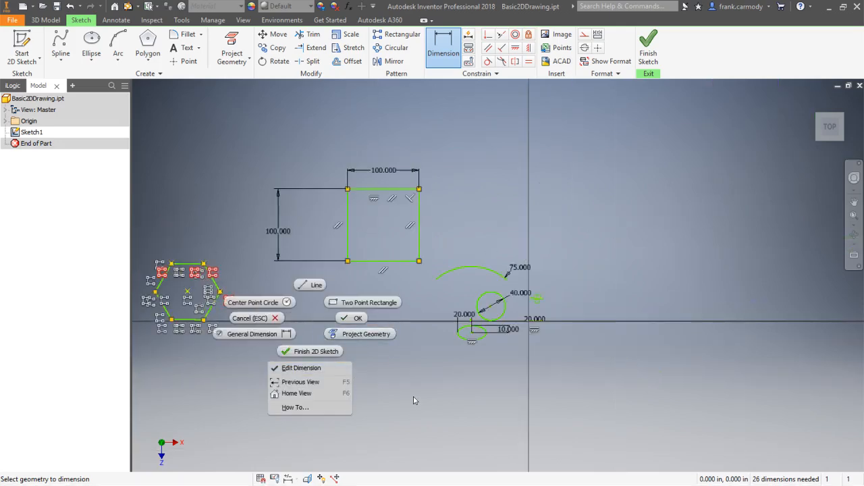
pyautogui.click(414, 399)
pyautogui.rightClick(335, 356)
pyautogui.click(369, 358)
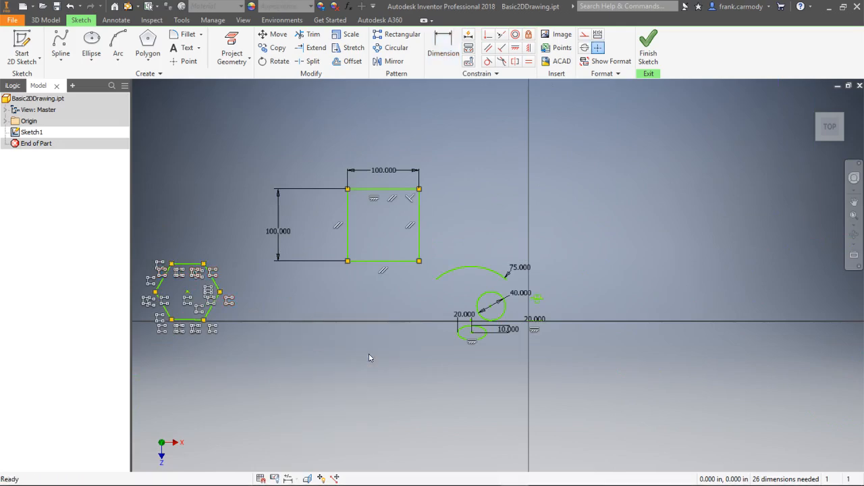
# - Hide all constraints in the sketch
pyautogui.rightClick(279, 326)
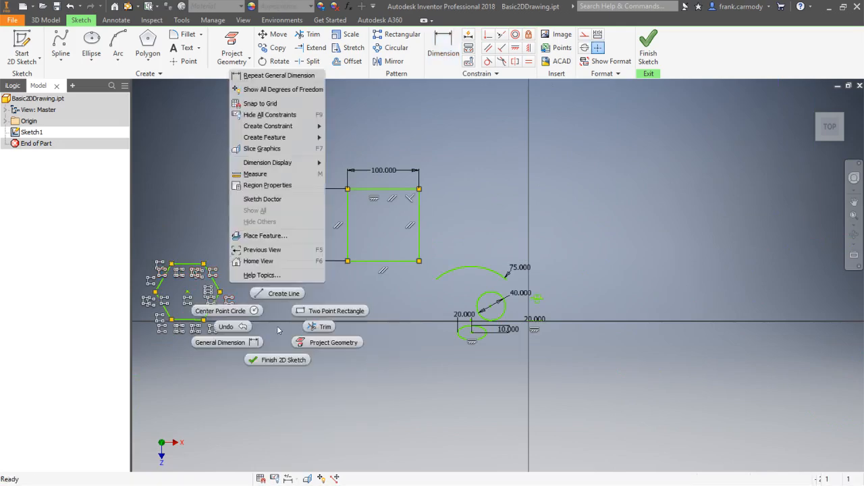
pyautogui.click(270, 115)
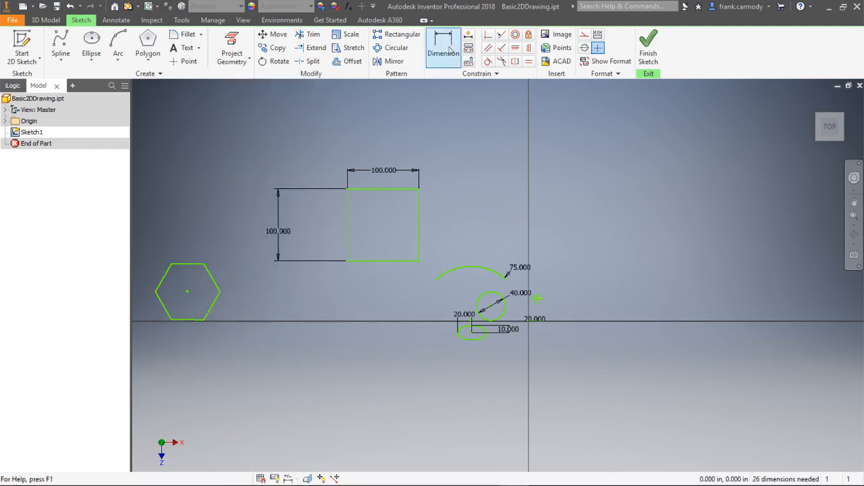
# - Dimension the hexagon's upper side above the shape and set its length to 20 in
pyautogui.click(449, 49)
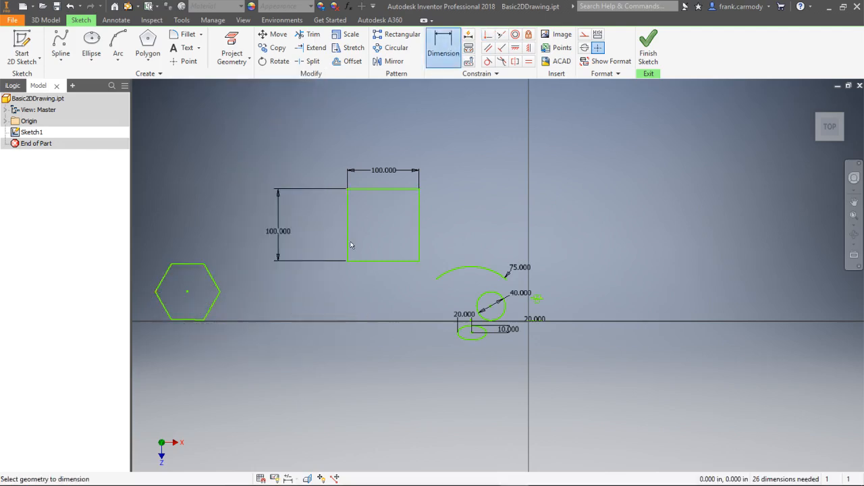
pyautogui.click(187, 265)
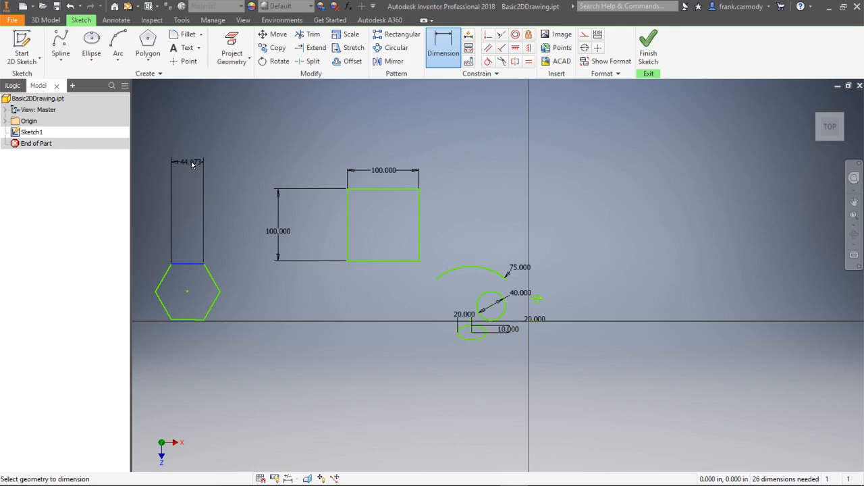
pyautogui.click(192, 165)
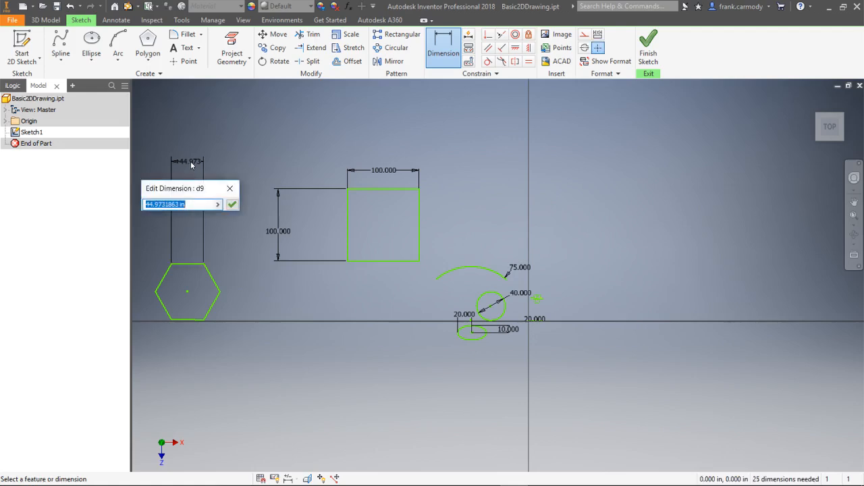
pyautogui.moveTo(182, 205); pyautogui.dragTo(85, 206)
pyautogui.write('200')
pyautogui.press('BackSpace')
pyautogui.press('Return')
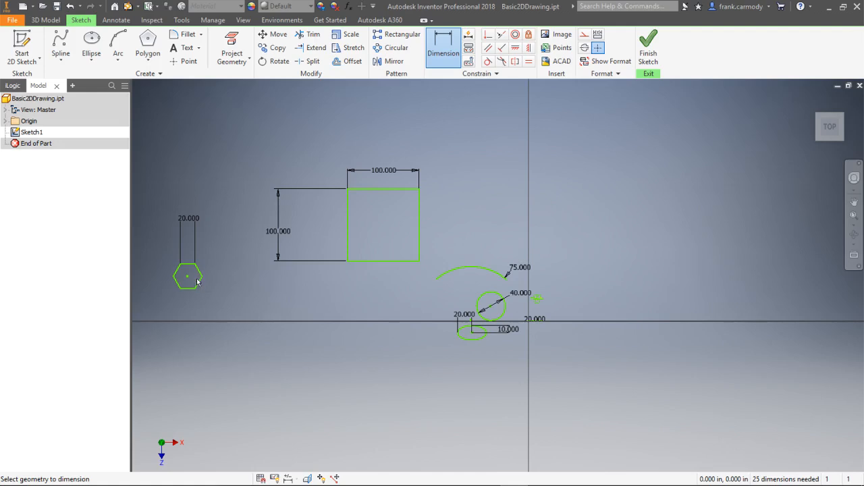
pyautogui.scroll(-2, 198, 282)
pyautogui.scroll(4, 198, 282)
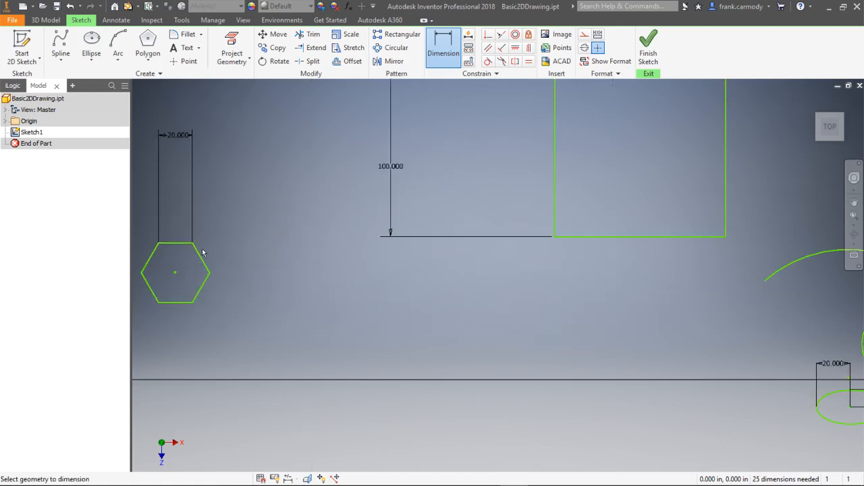
pyautogui.scroll(-3, 247, 294)
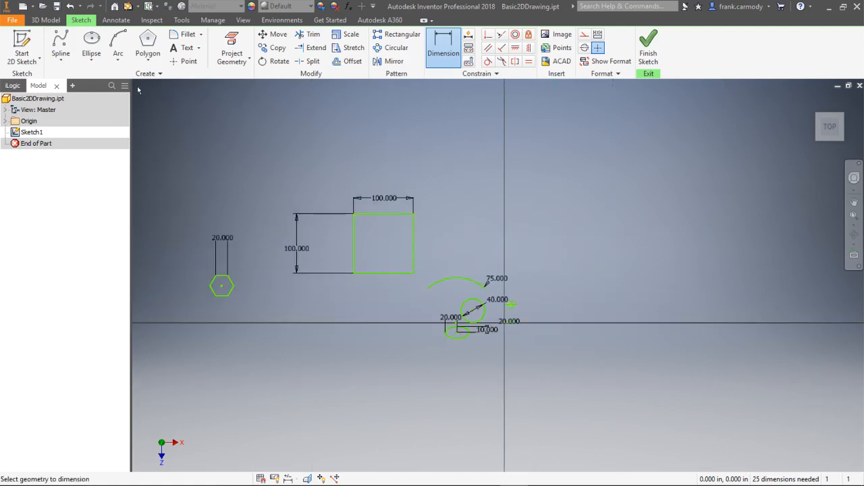
pyautogui.click(148, 60)
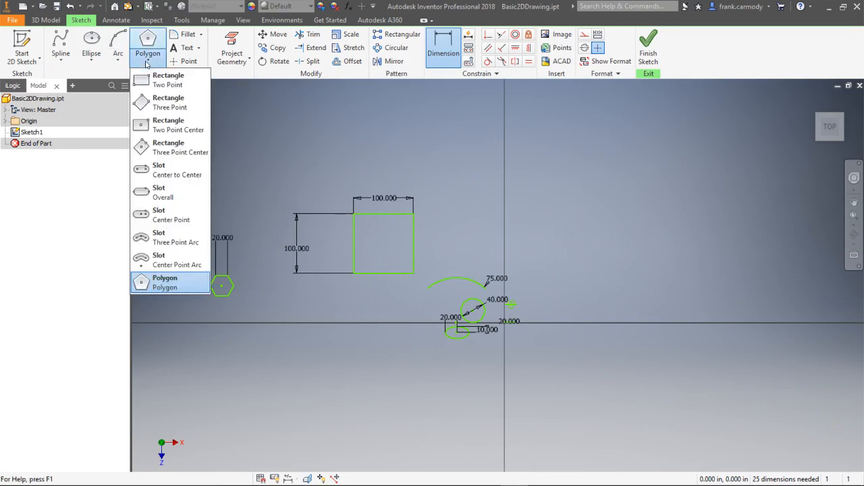
pyautogui.click(362, 155)
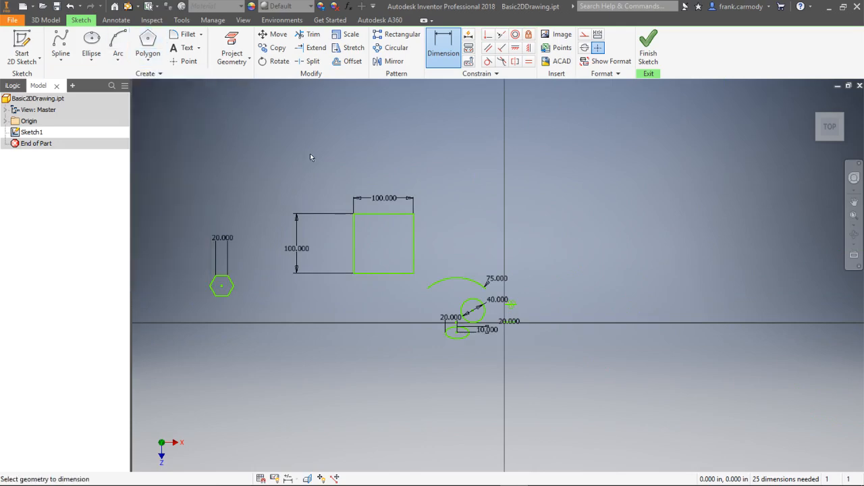
# - Fillet the square's upper-left corner with a 10 in radius
pyautogui.click(184, 34)
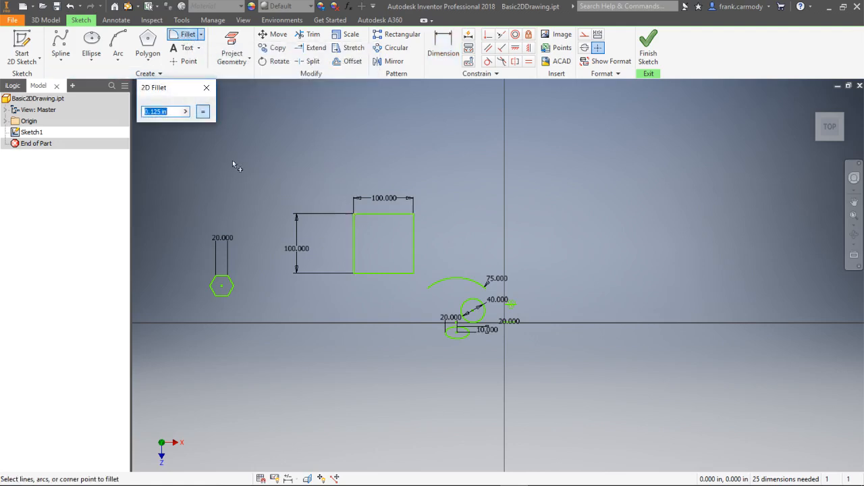
pyautogui.moveTo(163, 111); pyautogui.dragTo(147, 111)
pyautogui.write('5')
pyautogui.moveTo(158, 112); pyautogui.dragTo(77, 109)
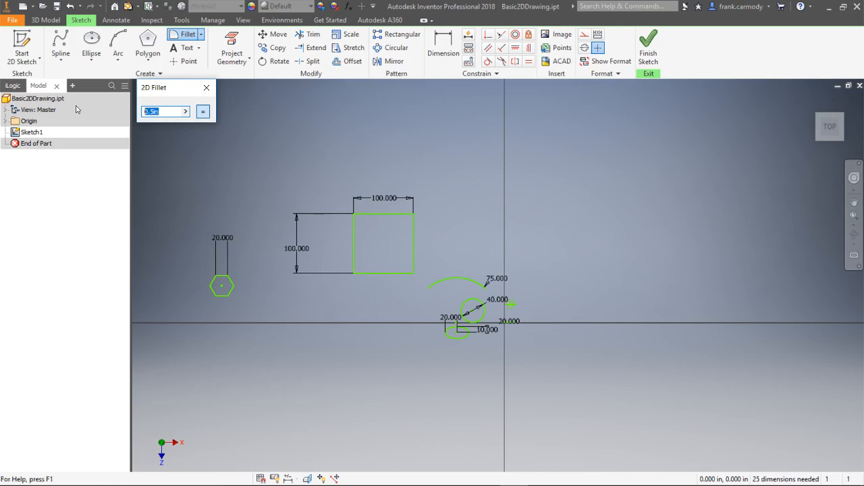
pyautogui.write('5in')
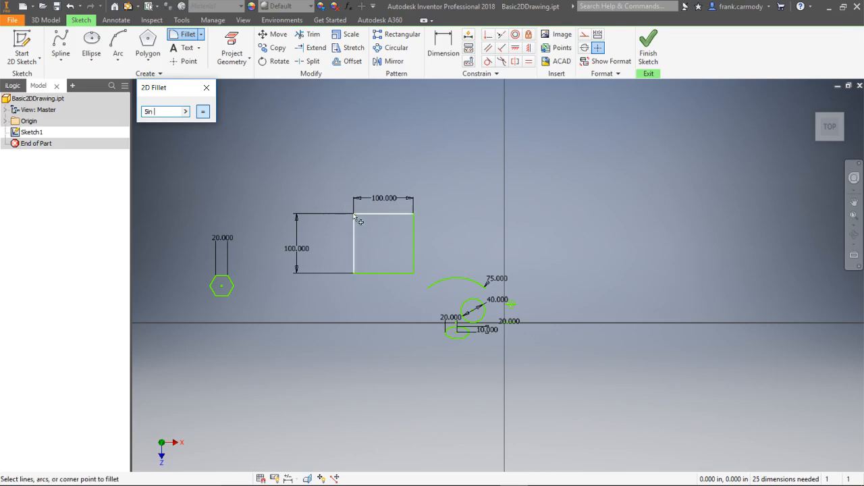
pyautogui.scroll(-5, 357, 224)
pyautogui.scroll(10, 359, 225)
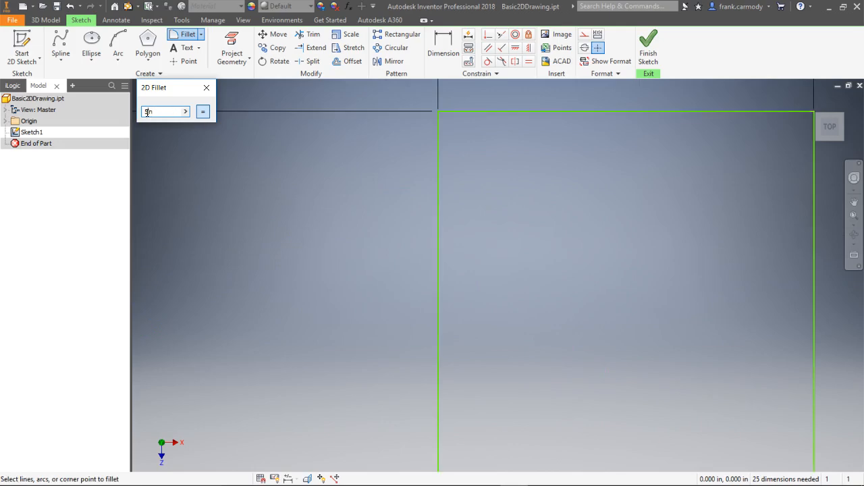
pyautogui.moveTo(148, 112); pyautogui.dragTo(139, 114)
pyautogui.write('10')
pyautogui.click(442, 117)
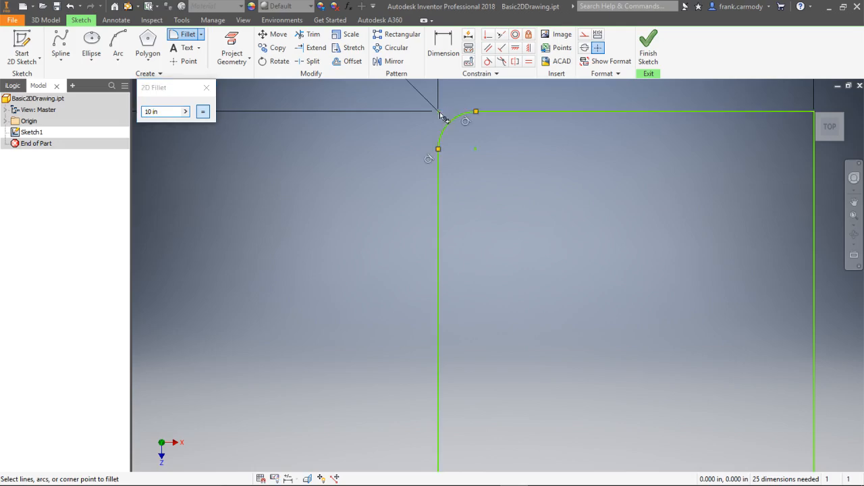
# - Fillet the square's remaining three corners with the same 10 in radius
pyautogui.click(816, 118)
pyautogui.scroll(1, 706, 236)
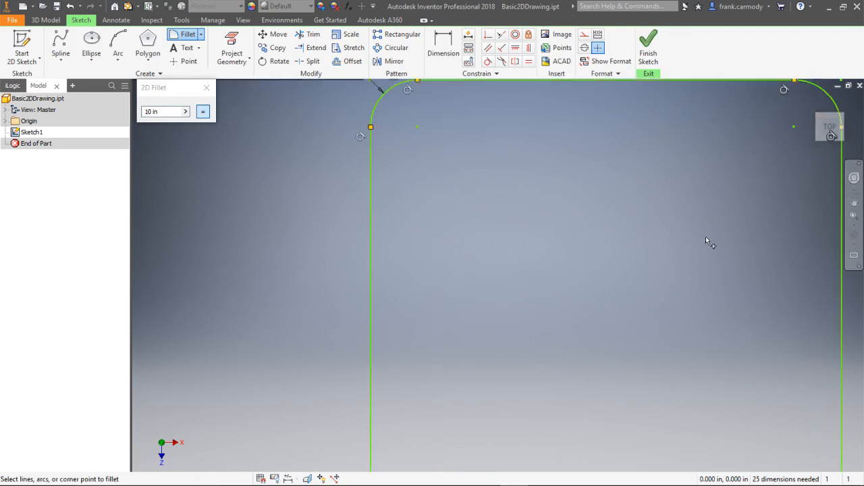
pyautogui.scroll(-2, 705, 241)
pyautogui.click(511, 423)
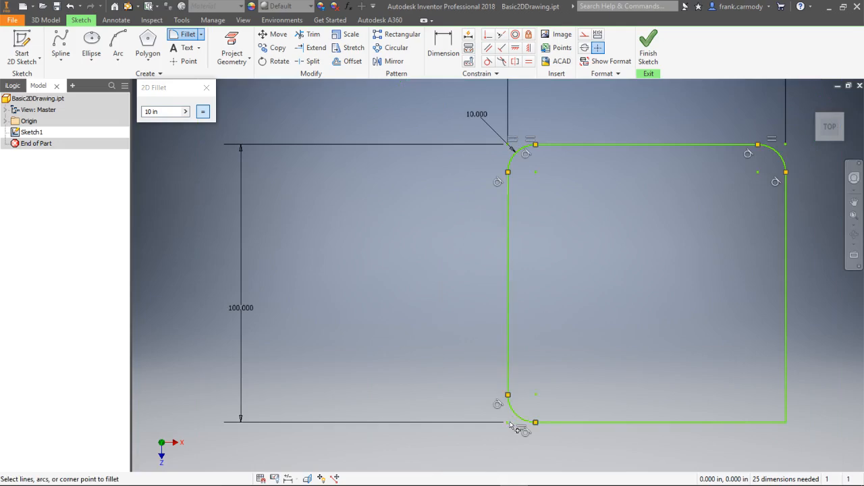
pyautogui.click(786, 421)
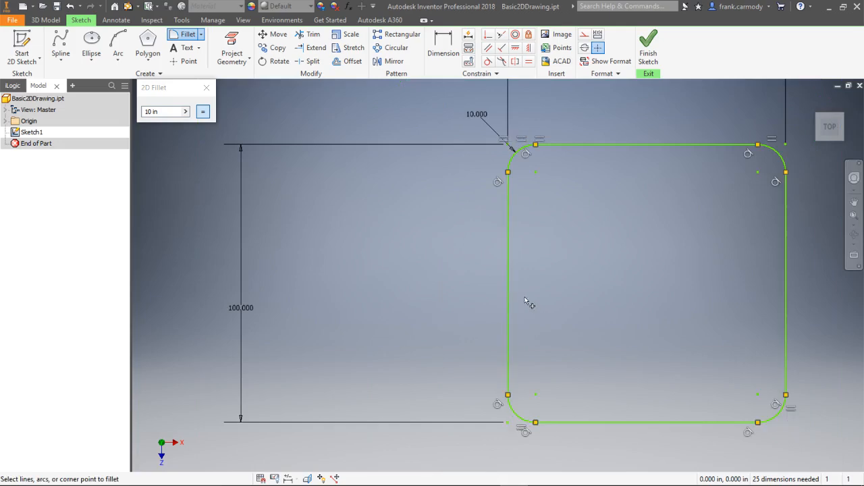